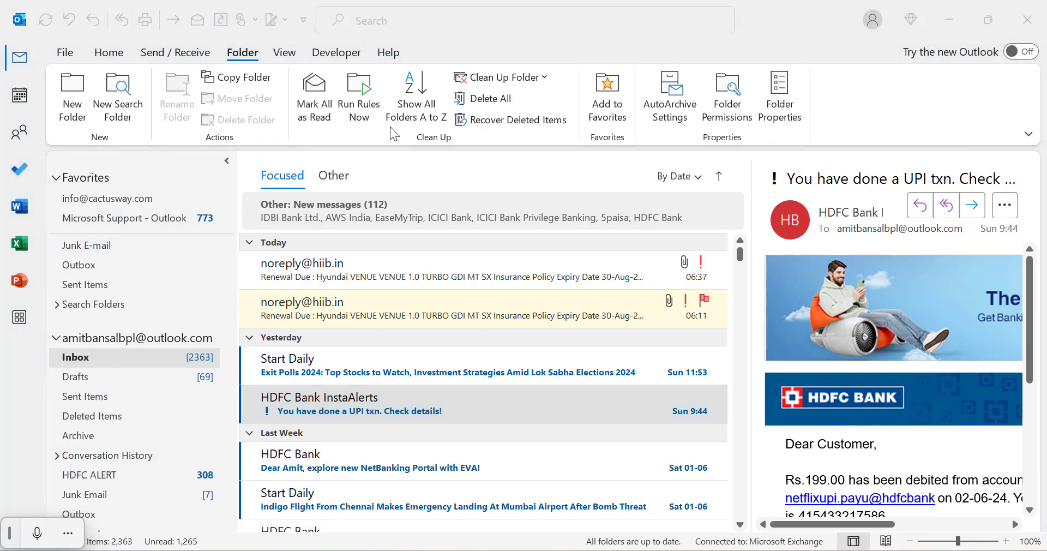
Step: Select the HDFC Bank 'Dear Amit' email and show its Categorize colour list under Tags
click(109, 55)
click(83, 361)
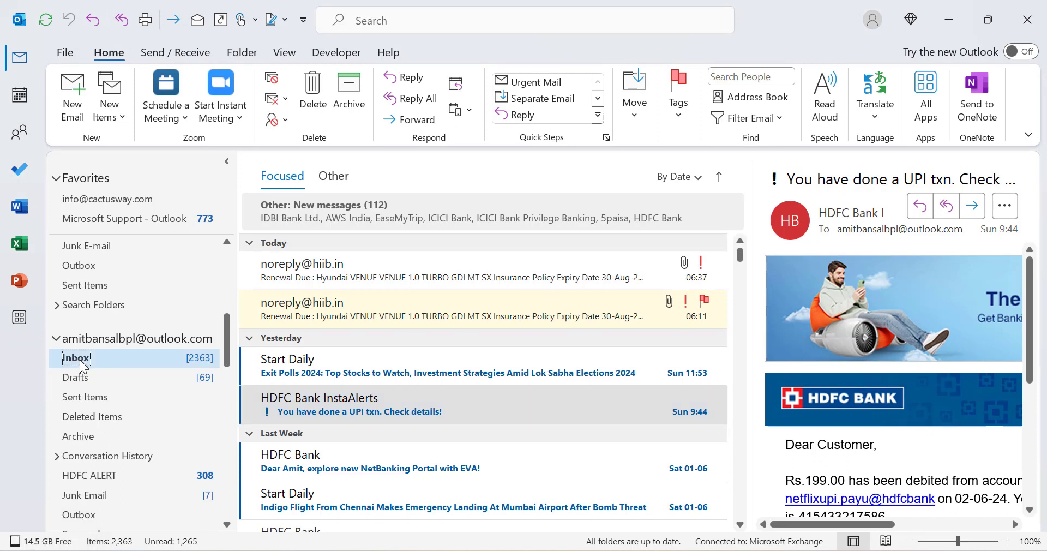
mouse_move(458, 365)
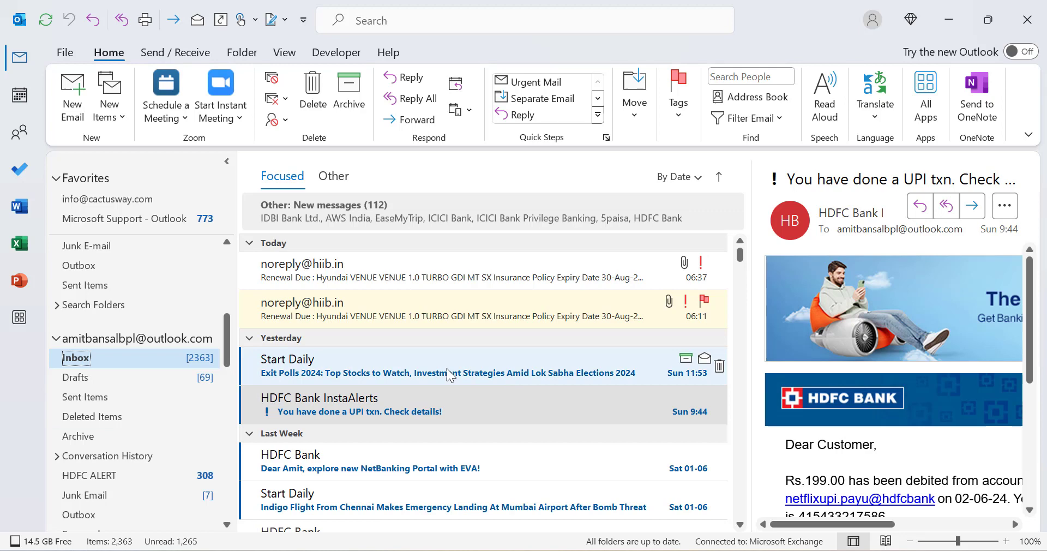
click(415, 469)
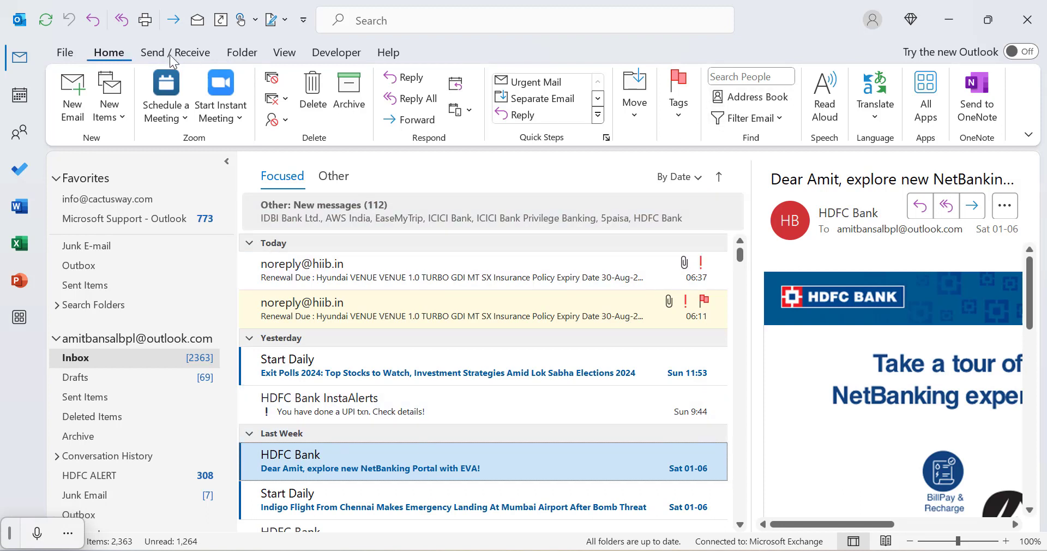
click(677, 116)
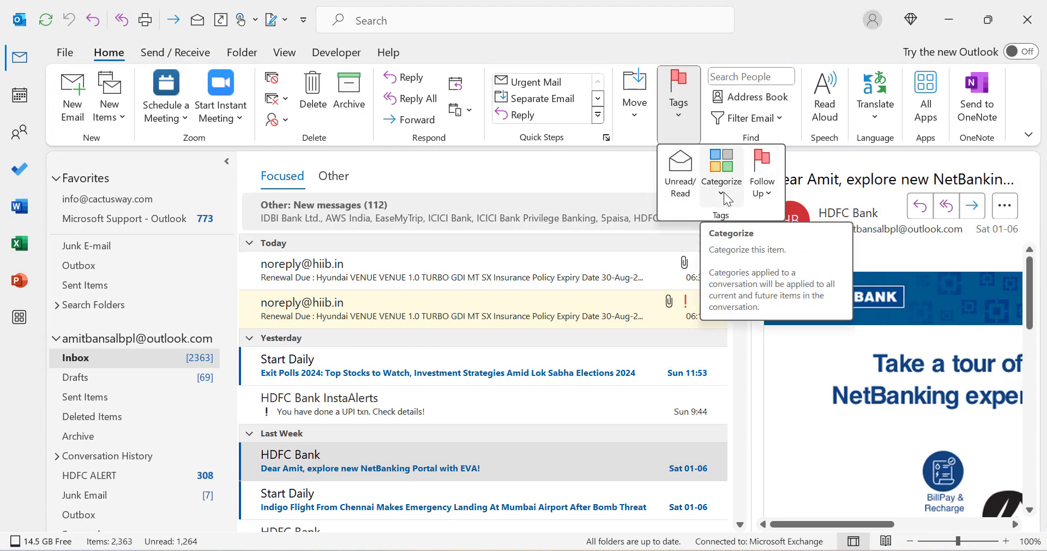
click(761, 166)
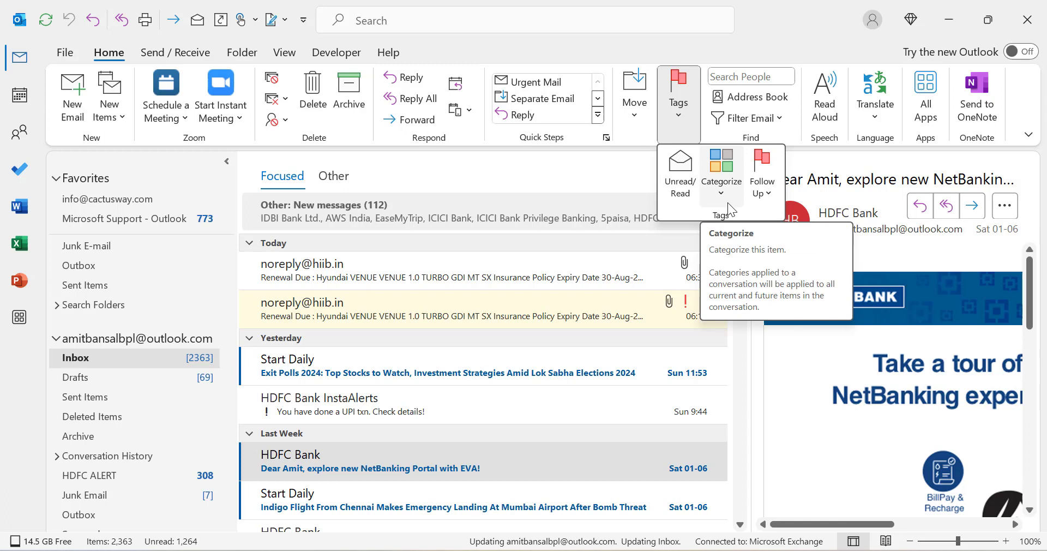
click(728, 196)
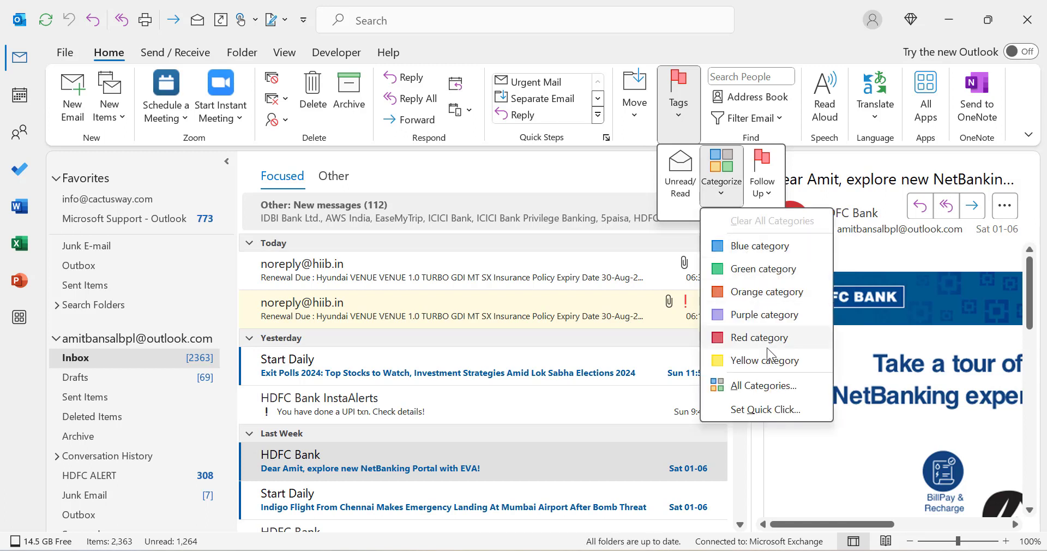
Step: Open All Categories, close it, and reopen it from the HDFC email's right-click Categorize menu
click(775, 390)
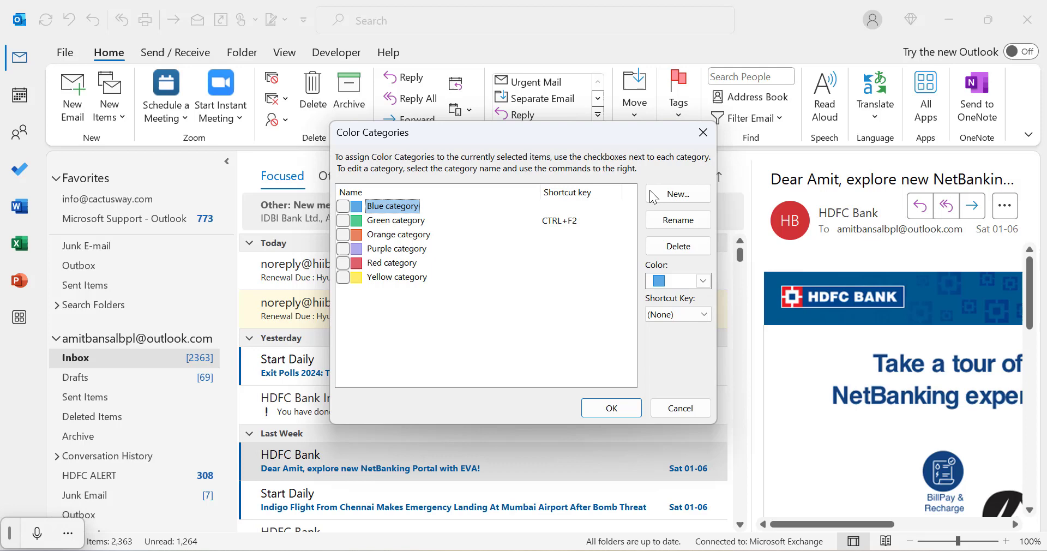
click(703, 133)
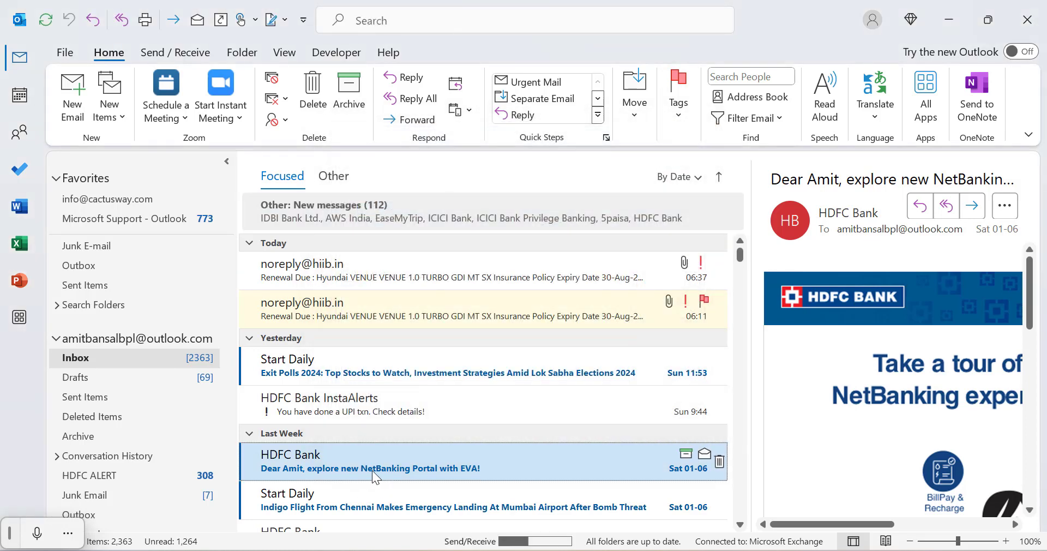
mouse_move(354, 460)
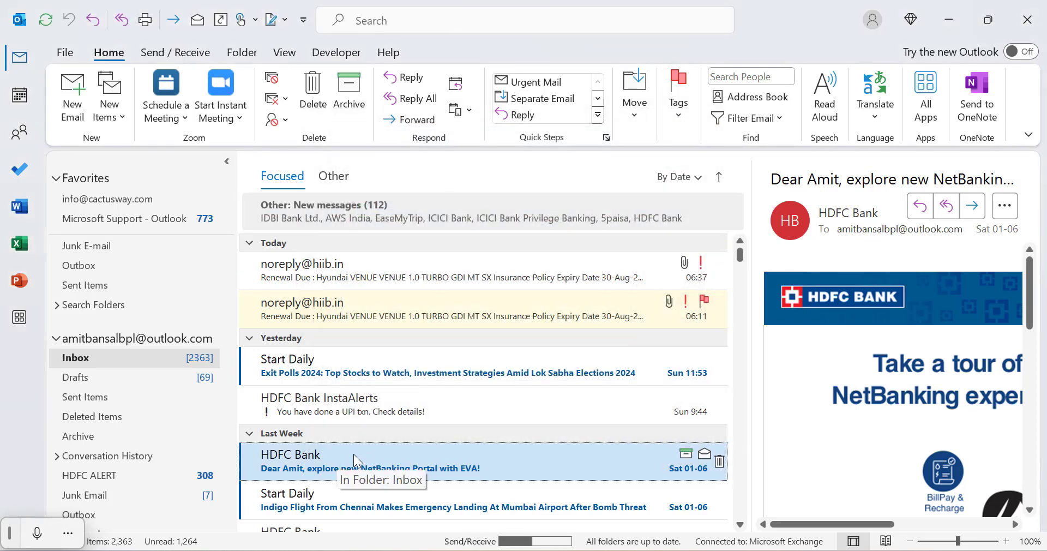
right_click(354, 453)
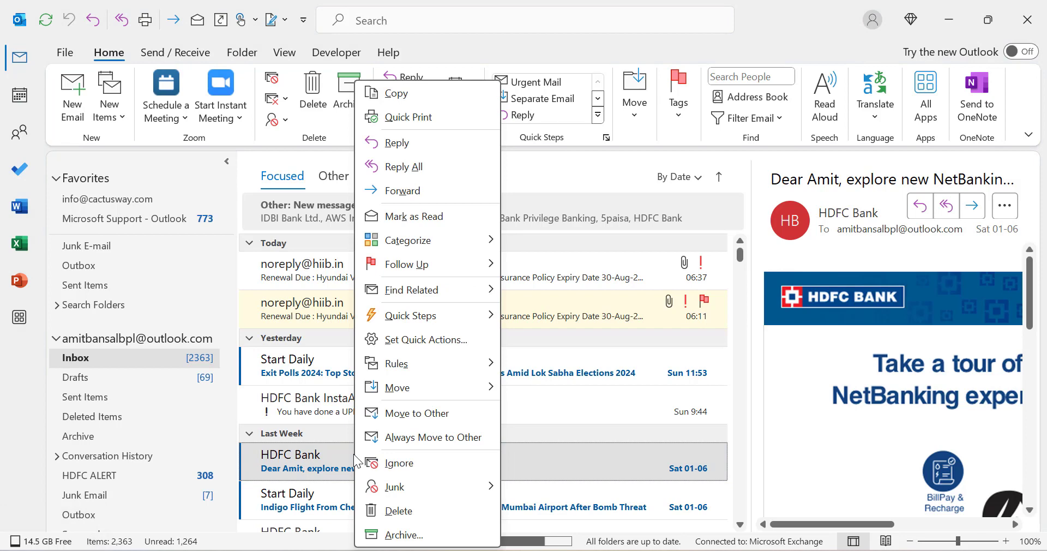
mouse_move(385, 240)
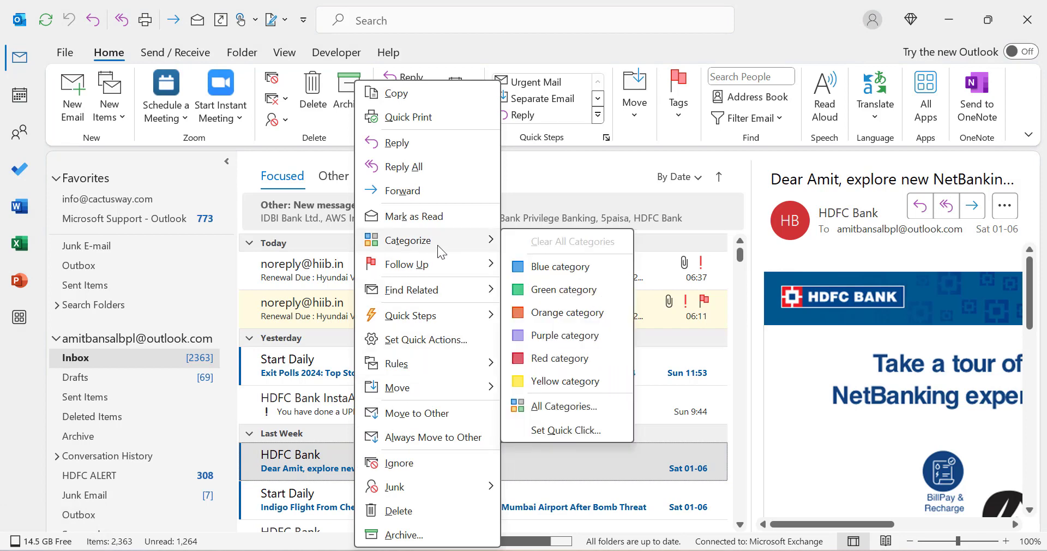
click(562, 406)
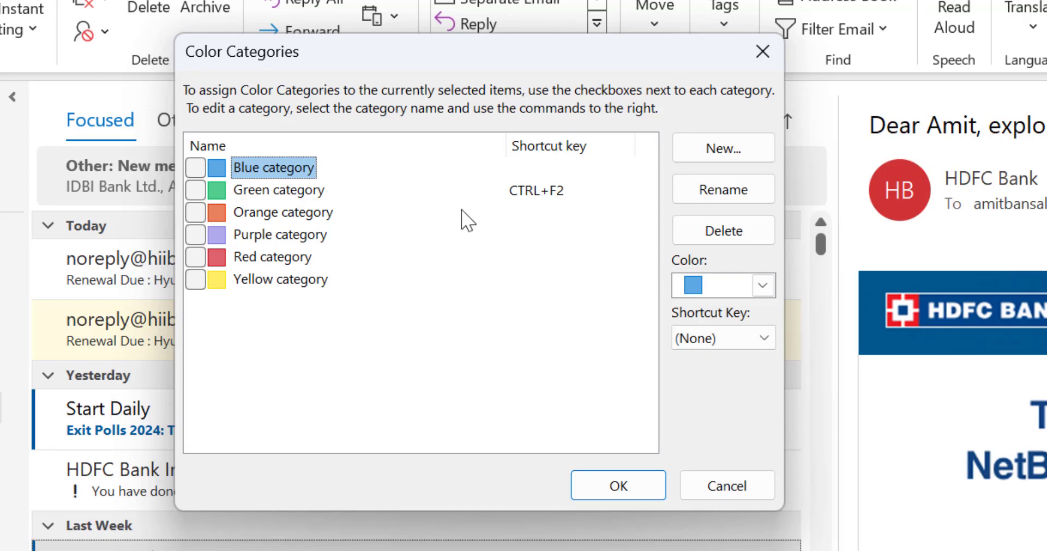
Step: Tick the orange category for the email and rename it to 'Pin Email'
click(195, 216)
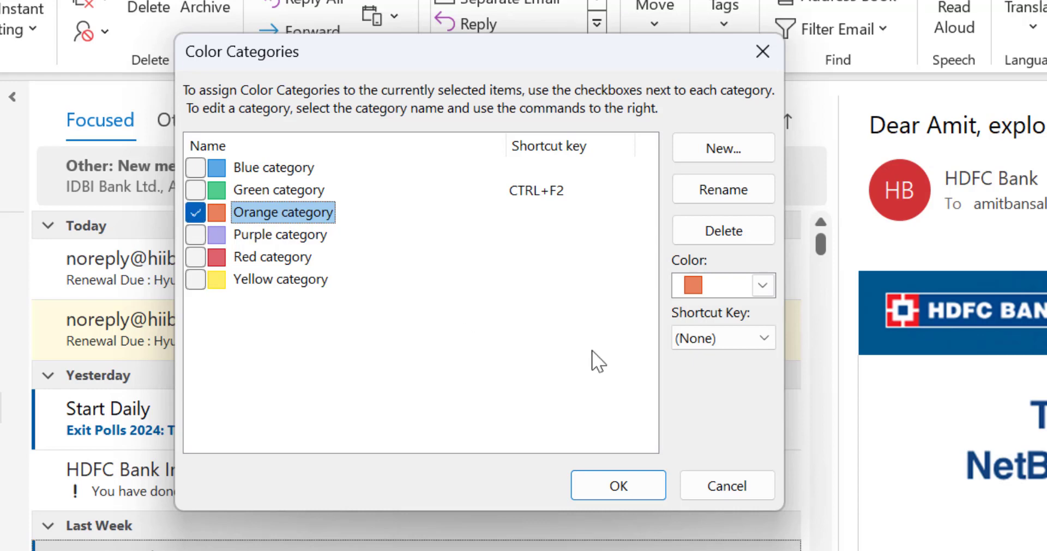
click(738, 188)
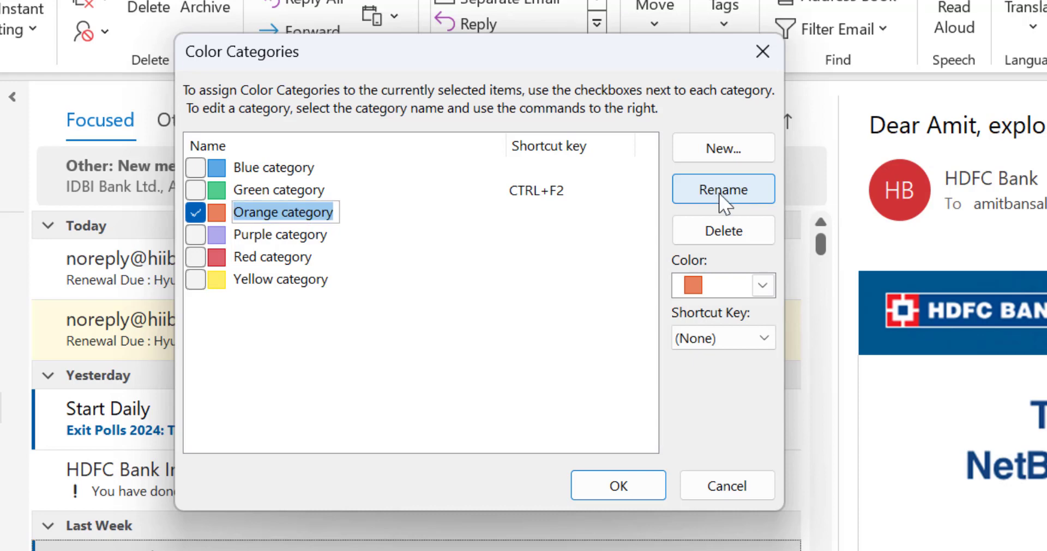
text(Pin E)
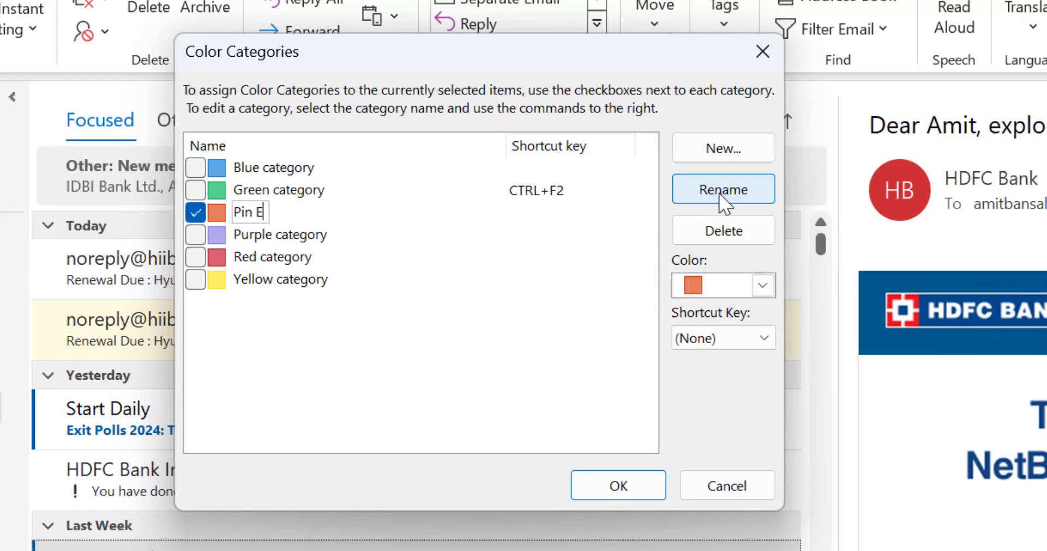
text(mail)
key(Return)
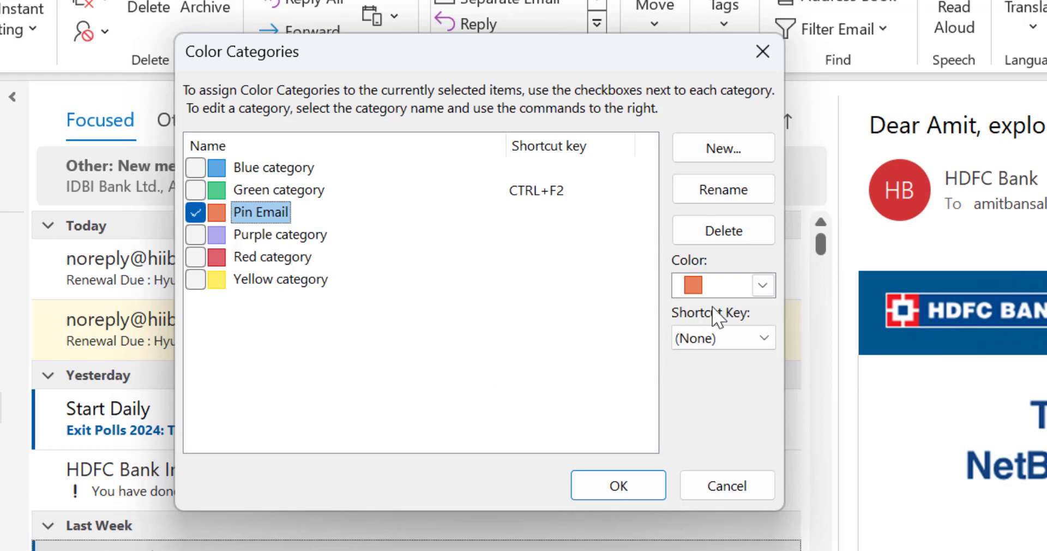
Step: Give Pin Email the Ctrl+F5 shortcut key and apply the category
click(767, 333)
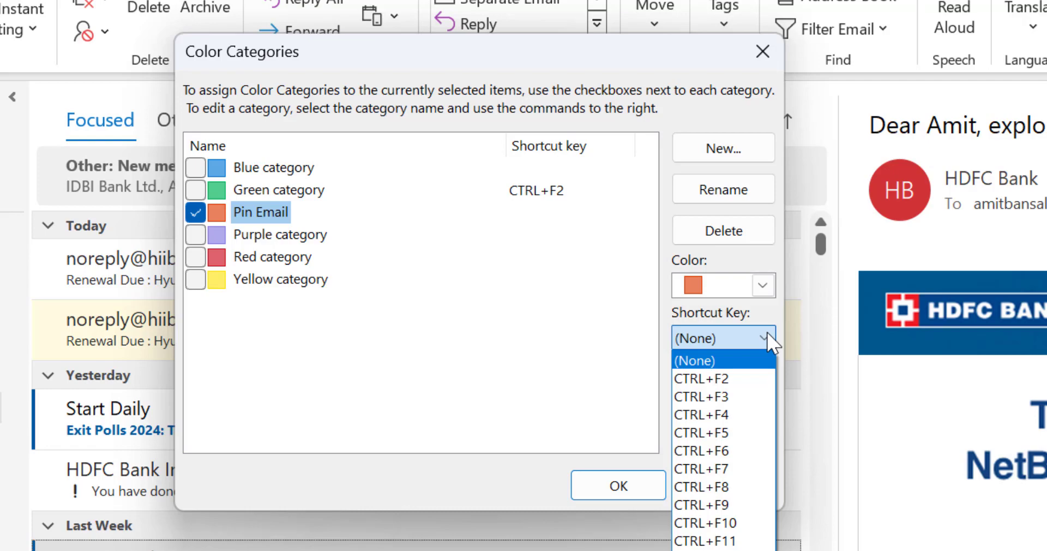
click(745, 432)
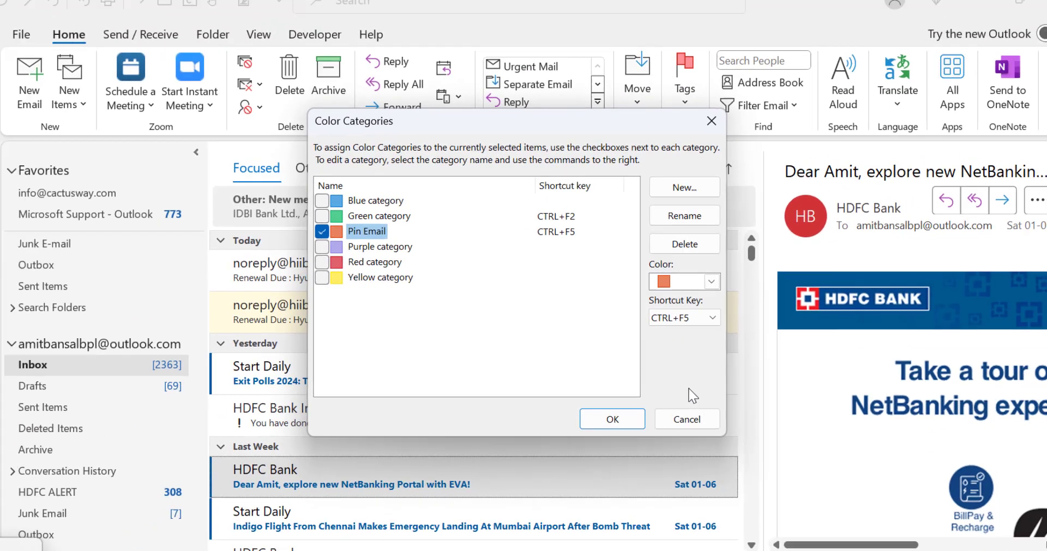
click(609, 409)
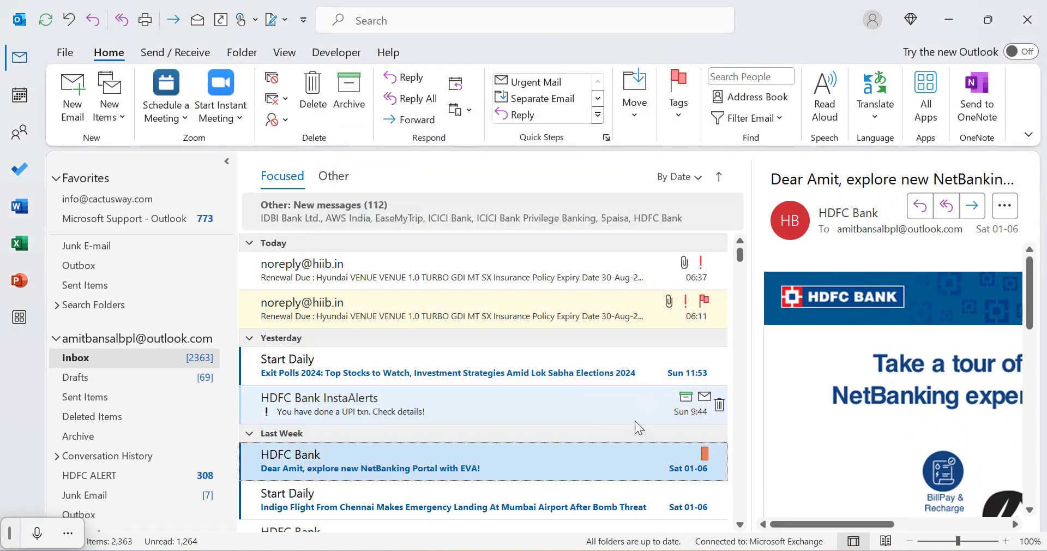
mouse_move(474, 473)
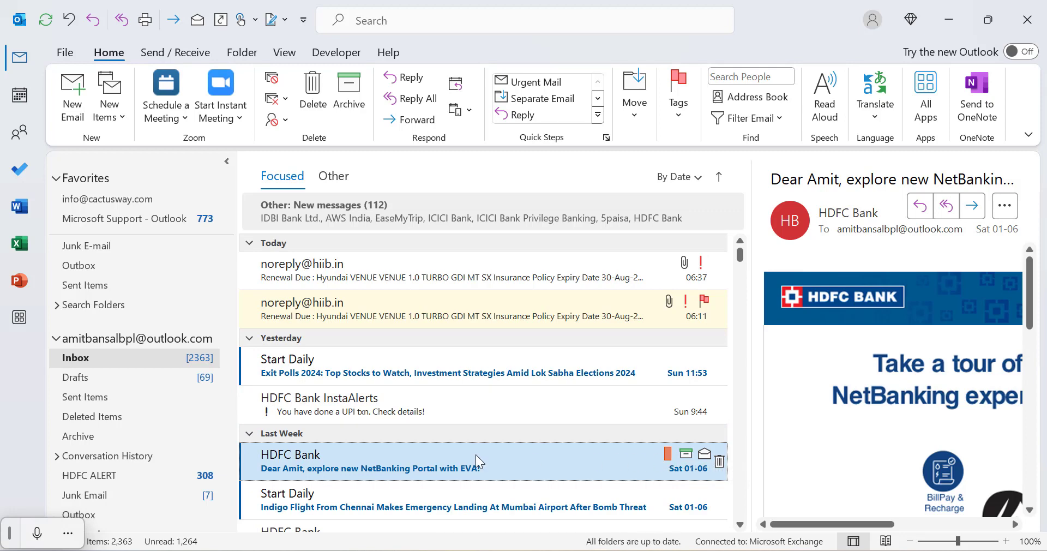
scroll(476, 461, down, 1)
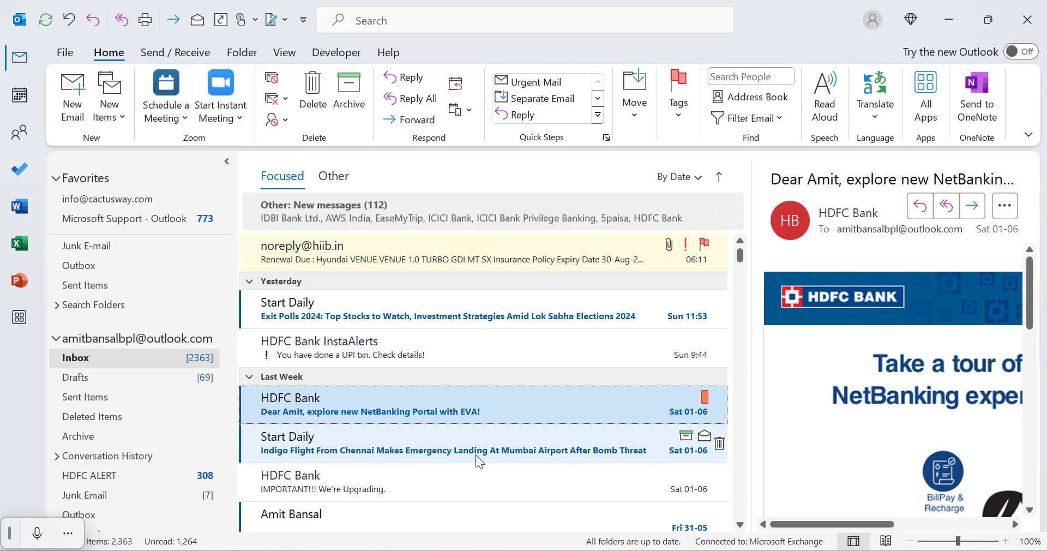
scroll(479, 461, down, 1)
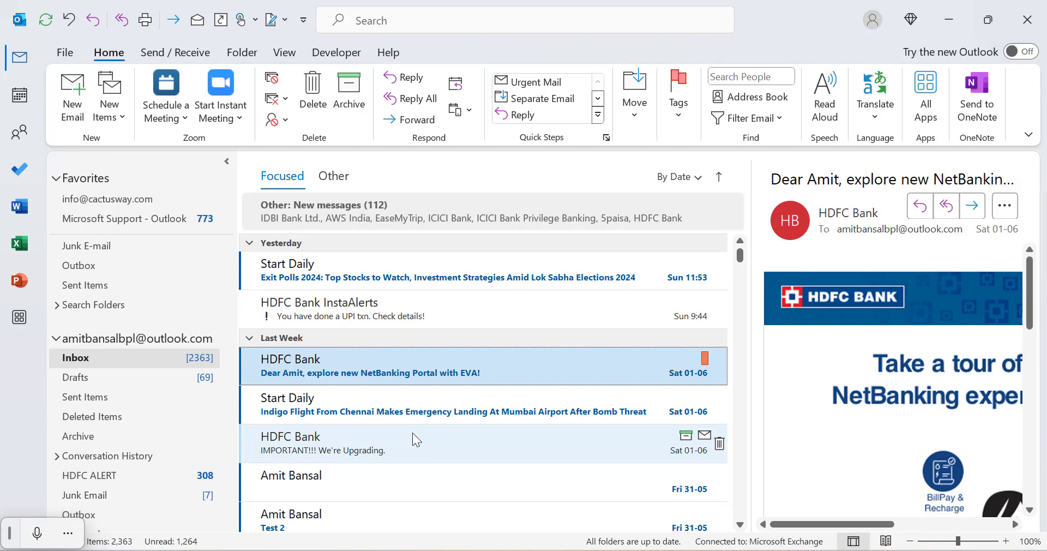
scroll(413, 431, down, 1)
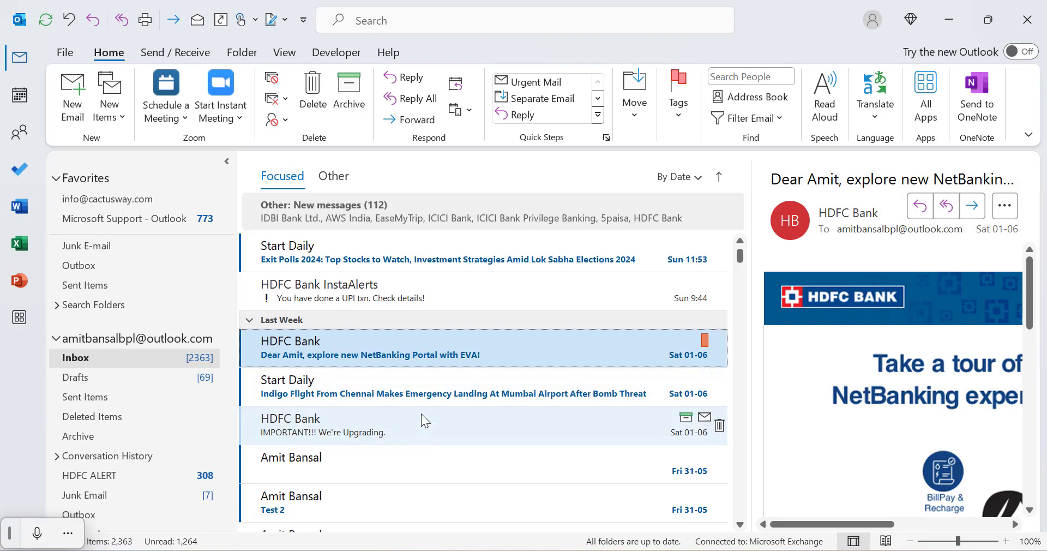
click(385, 460)
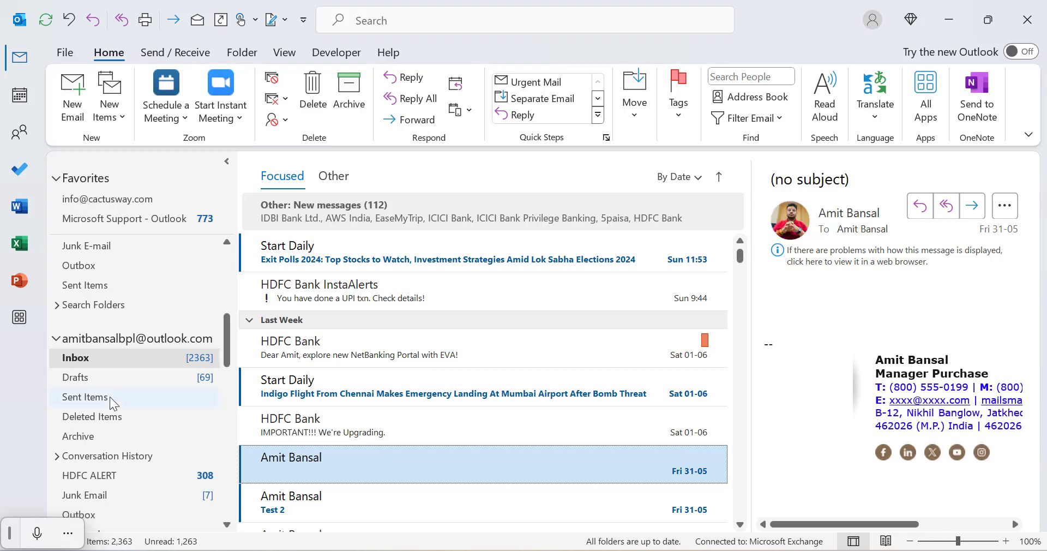
key(Insert)
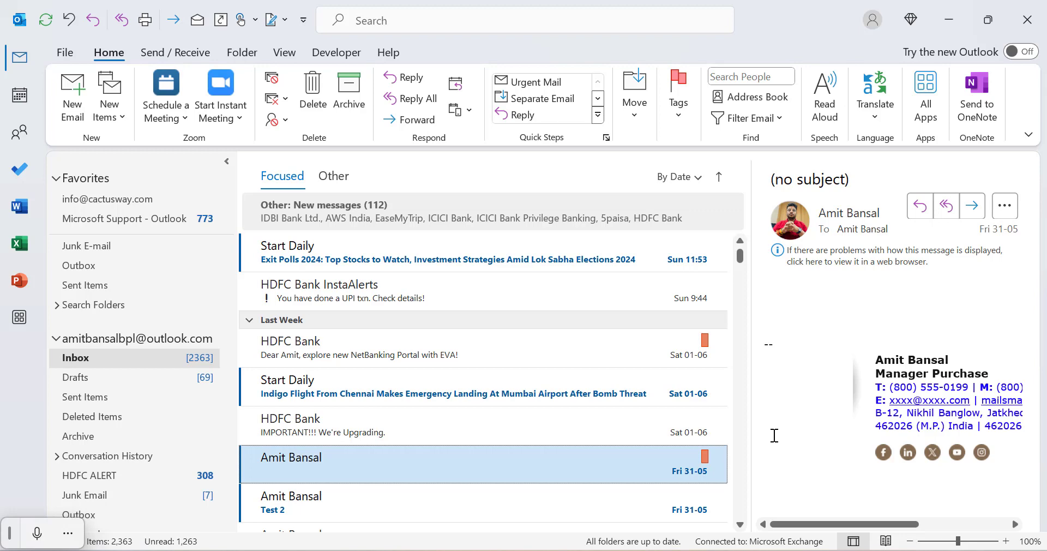
Step: Arrange the inbox by Categories and flip the sort order until the Pin Email group leads
scroll(692, 371, down, 2)
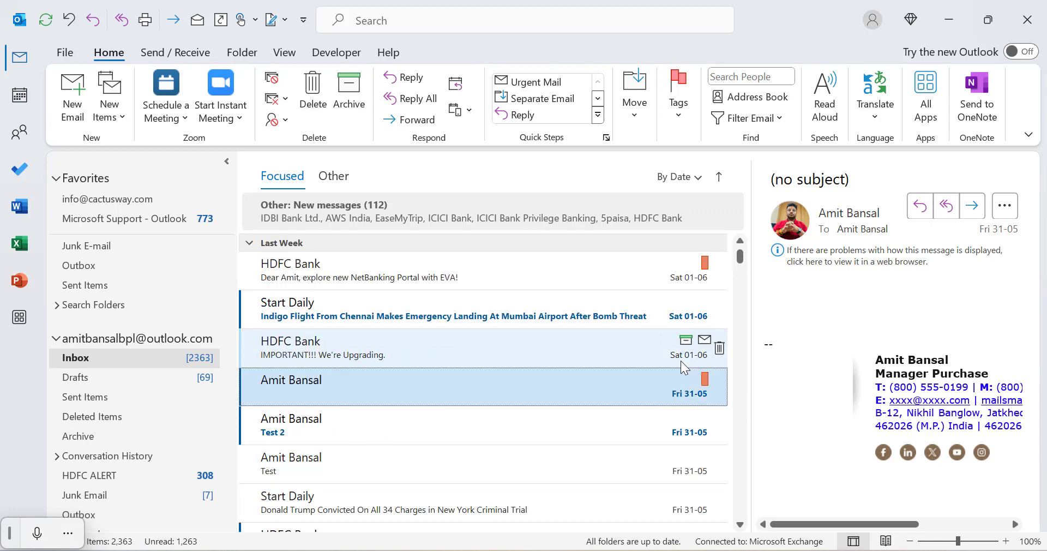
scroll(687, 368, down, 5)
scroll(682, 367, down, 5)
scroll(692, 377, down, 5)
scroll(705, 387, up, 5)
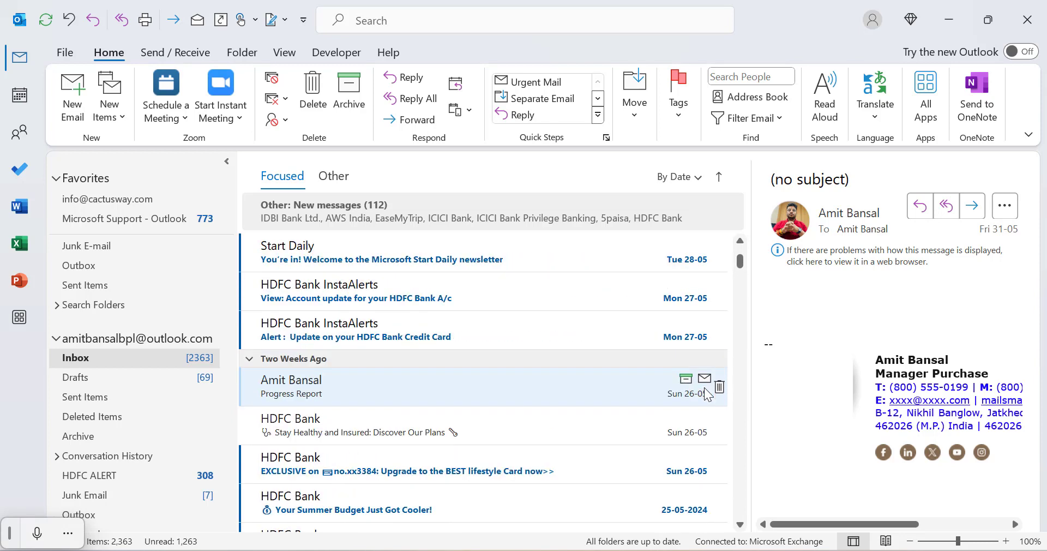
scroll(704, 387, up, 3)
scroll(704, 387, up, 5)
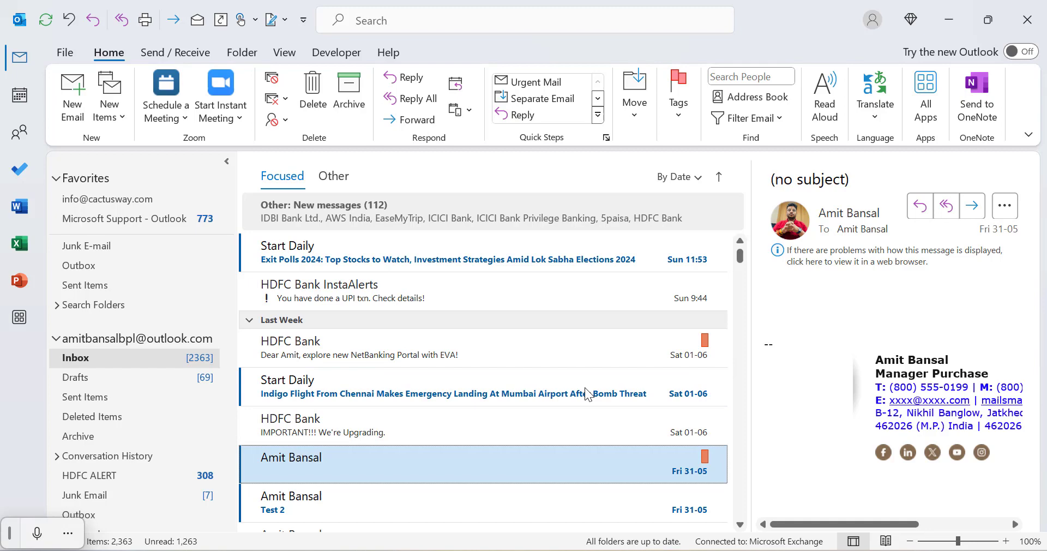
scroll(582, 388, up, 3)
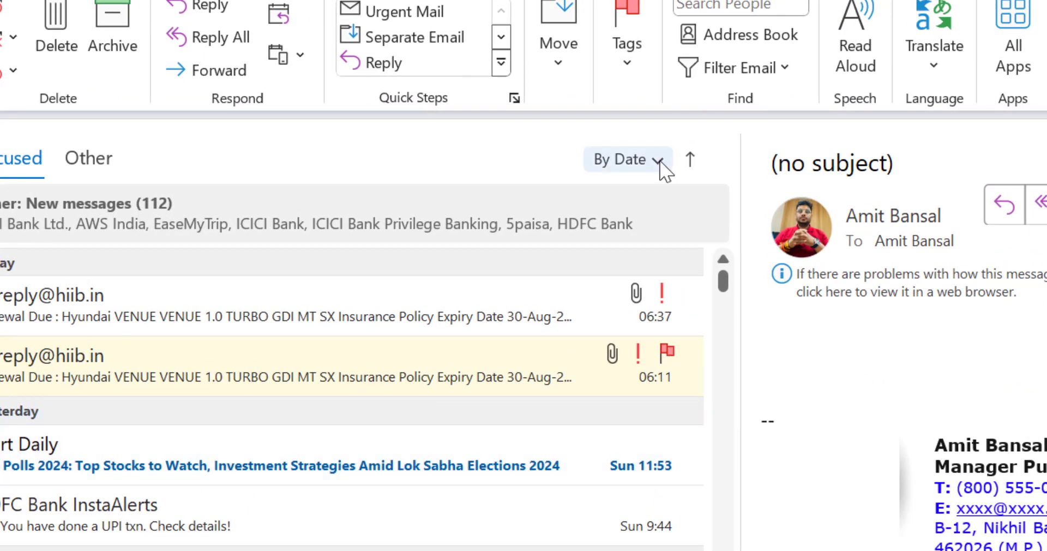
click(658, 161)
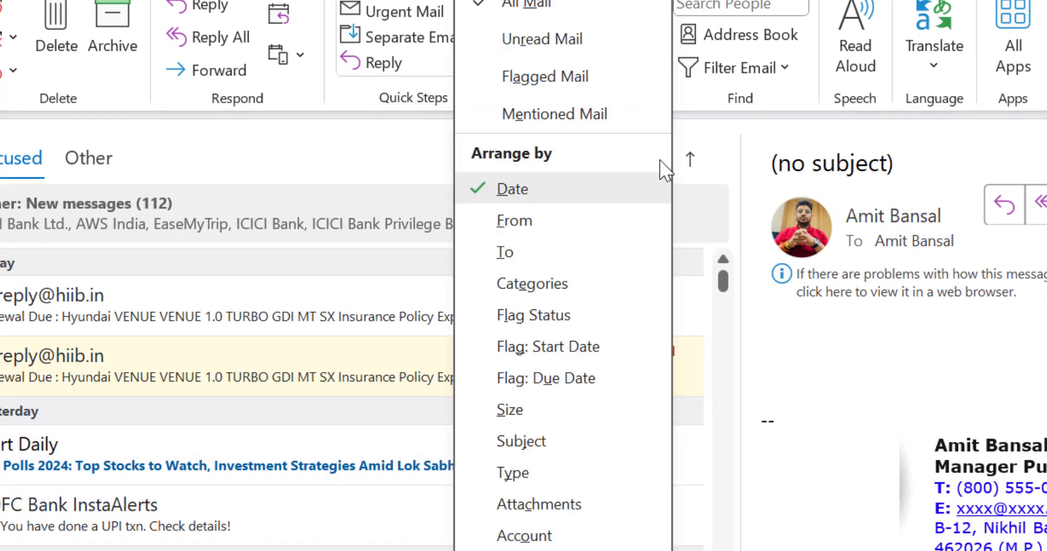
click(588, 288)
click(691, 160)
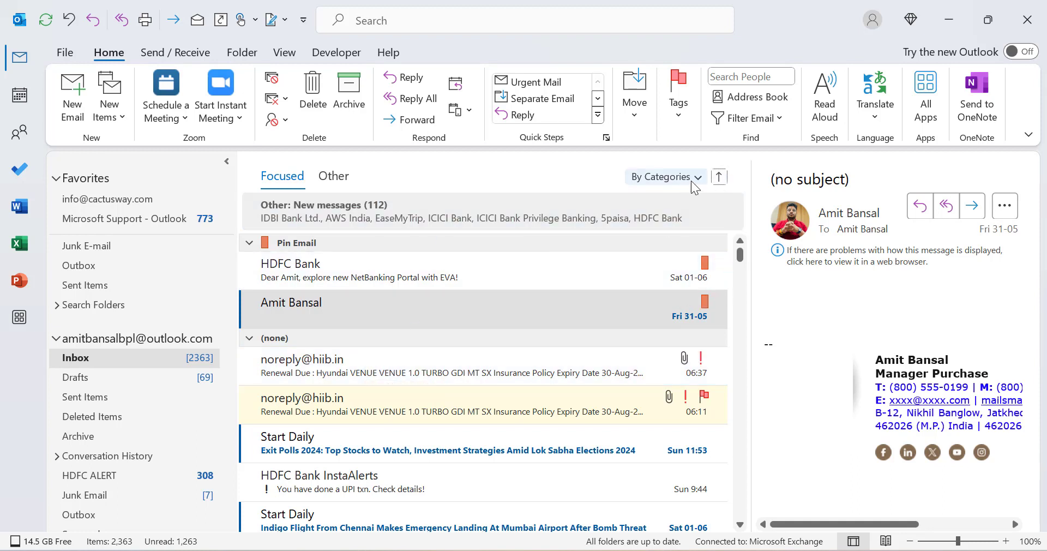
click(719, 177)
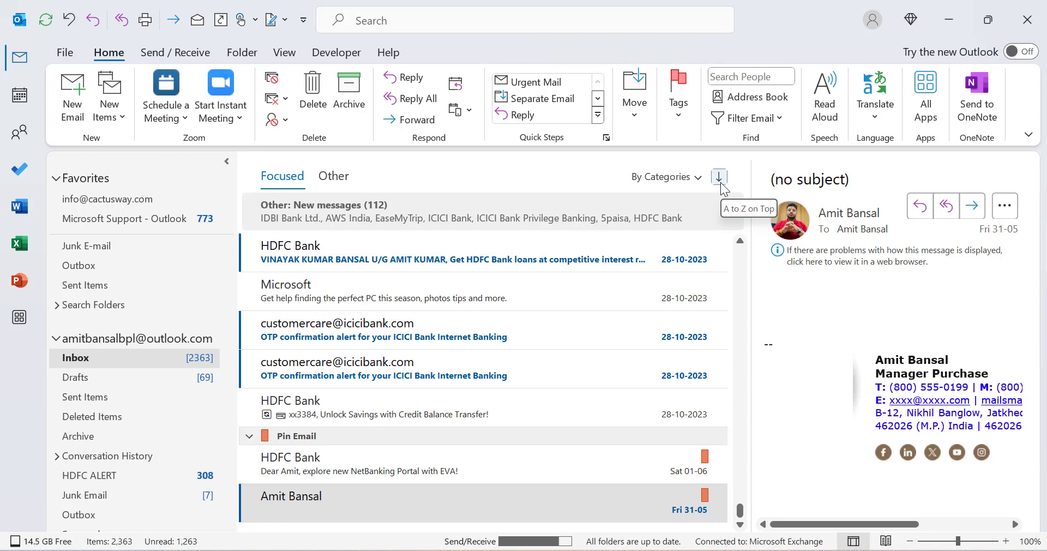
click(719, 182)
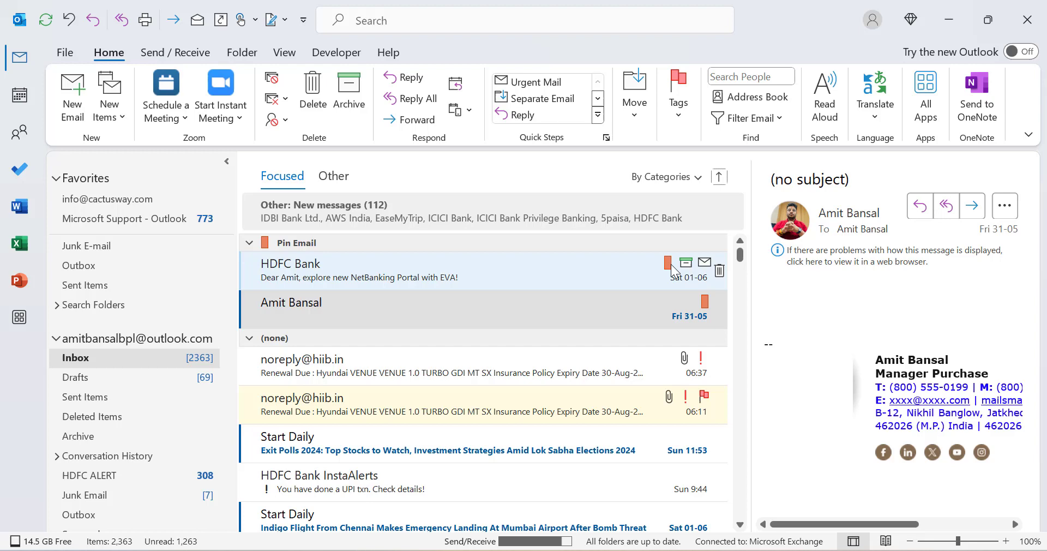
Step: Restore date order, then define a Categorized mail search folder matching only Pin Email
click(714, 184)
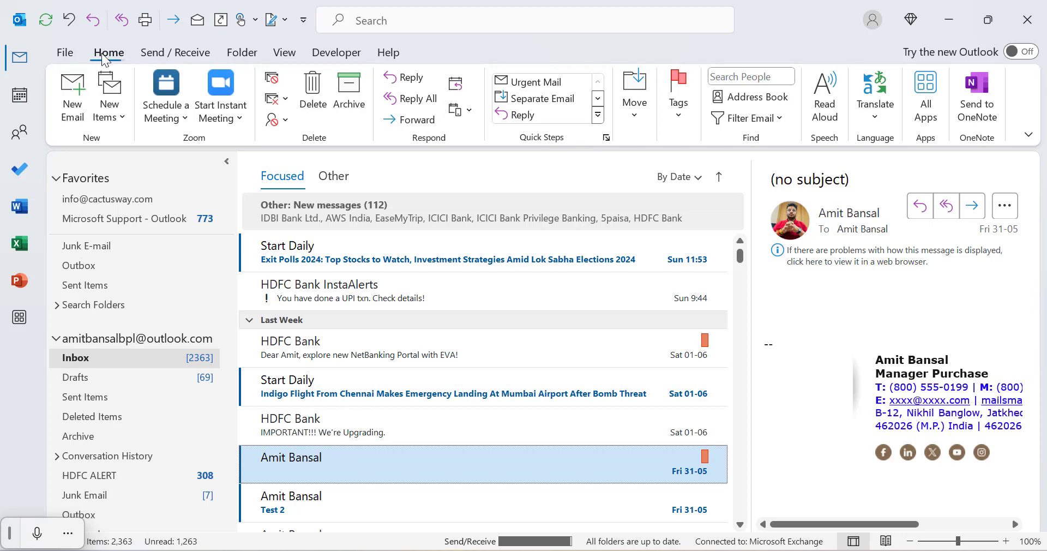
click(242, 54)
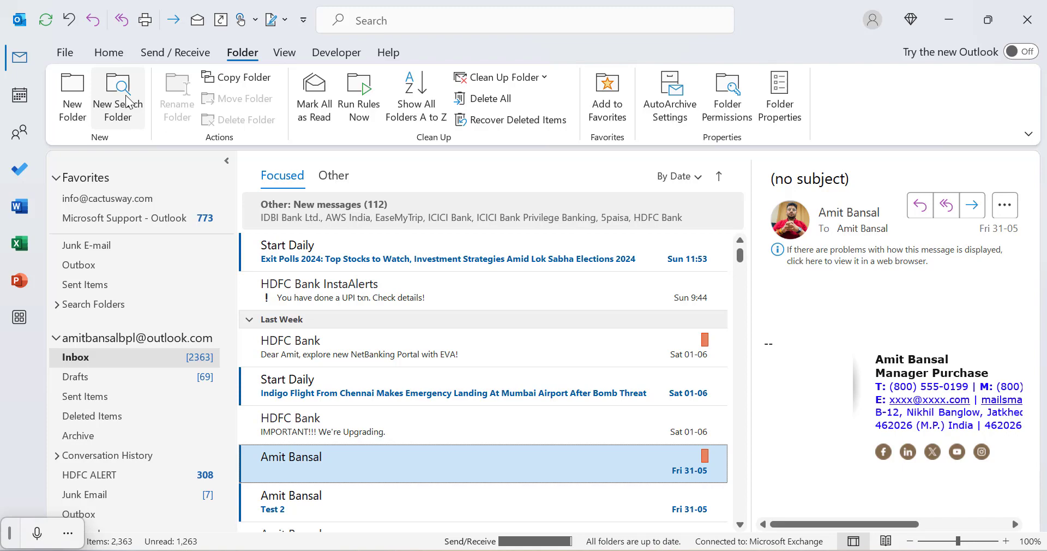
click(127, 101)
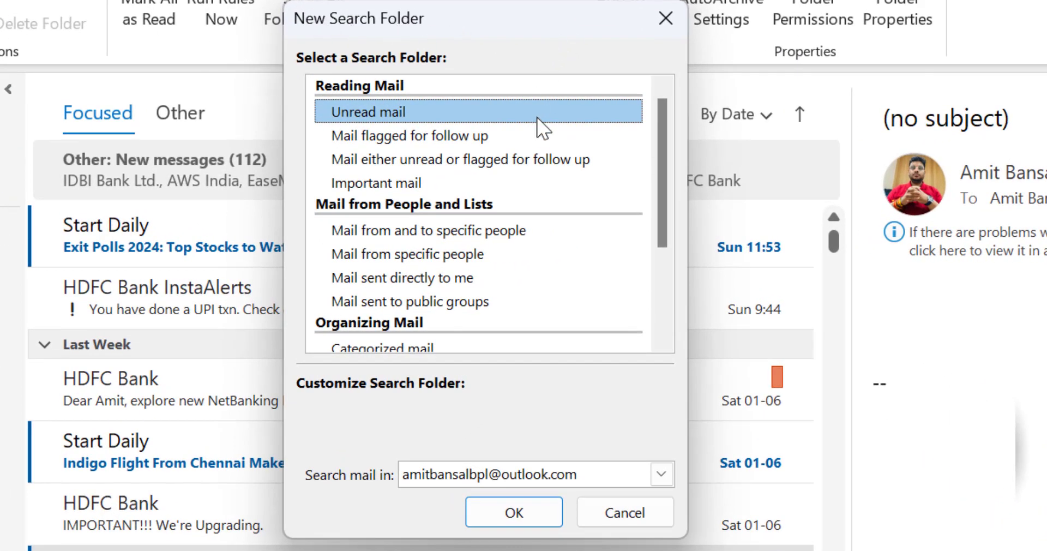
scroll(540, 183, down, 1)
scroll(541, 188, down, 1)
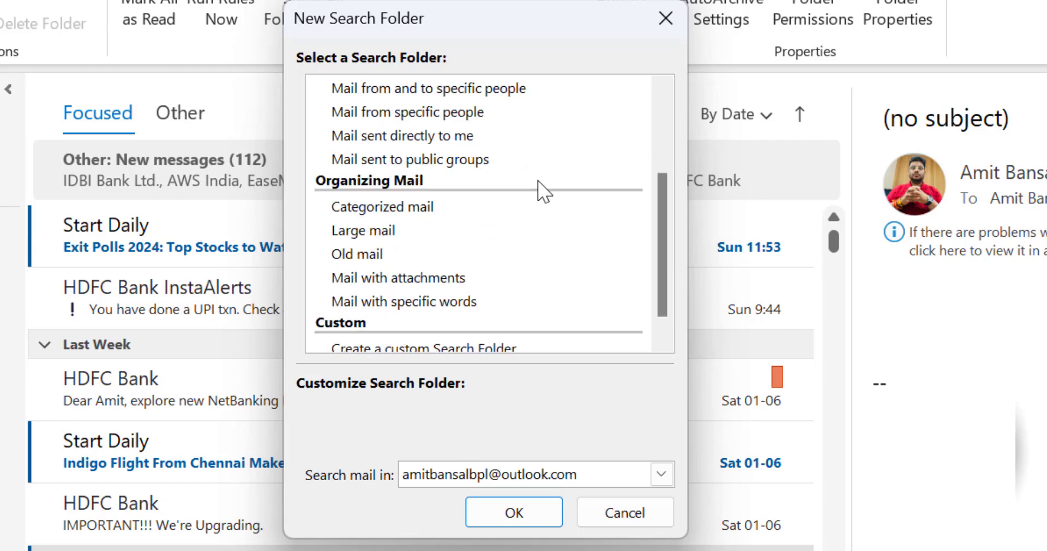
scroll(542, 190, down, 1)
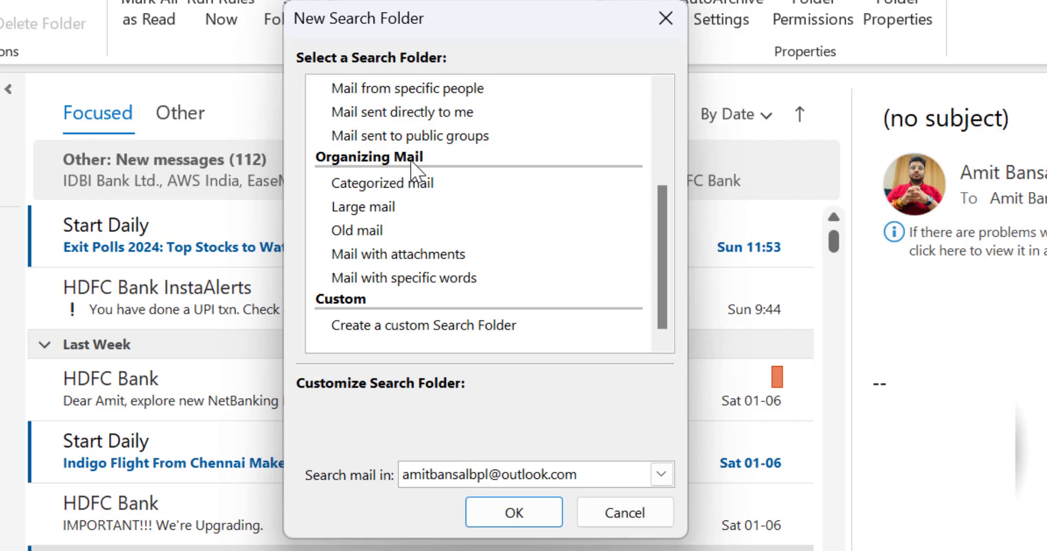
click(402, 187)
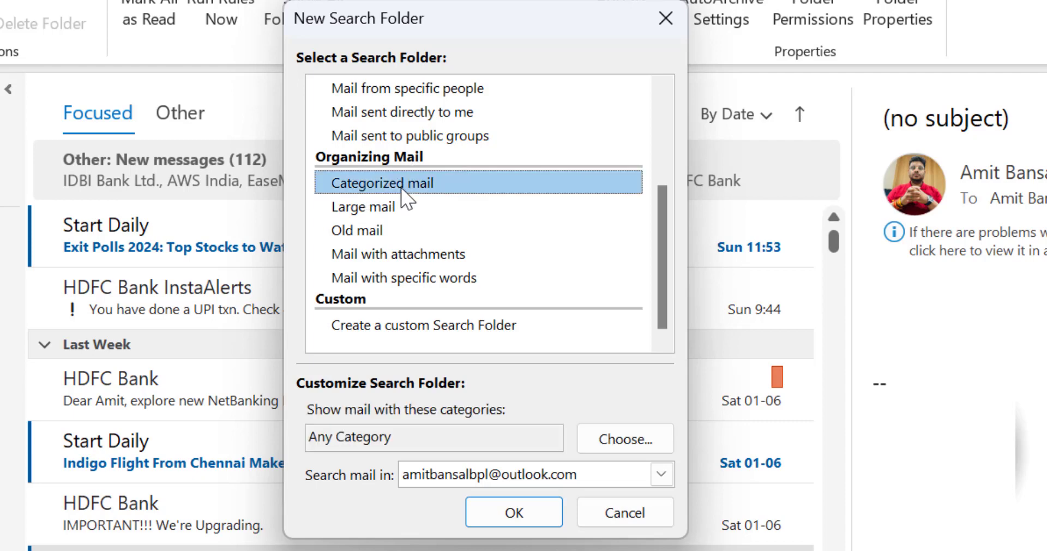
click(622, 446)
click(622, 443)
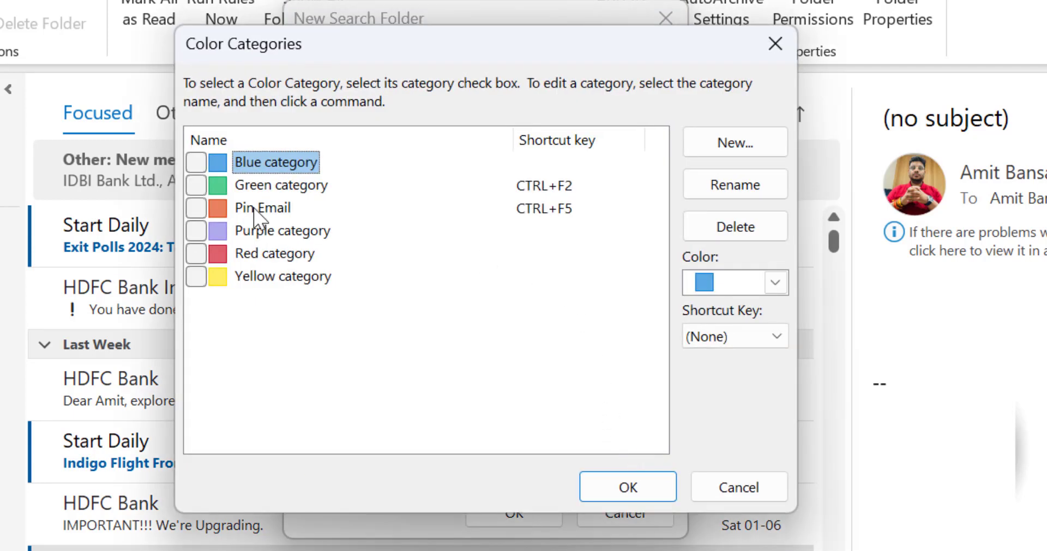
click(197, 211)
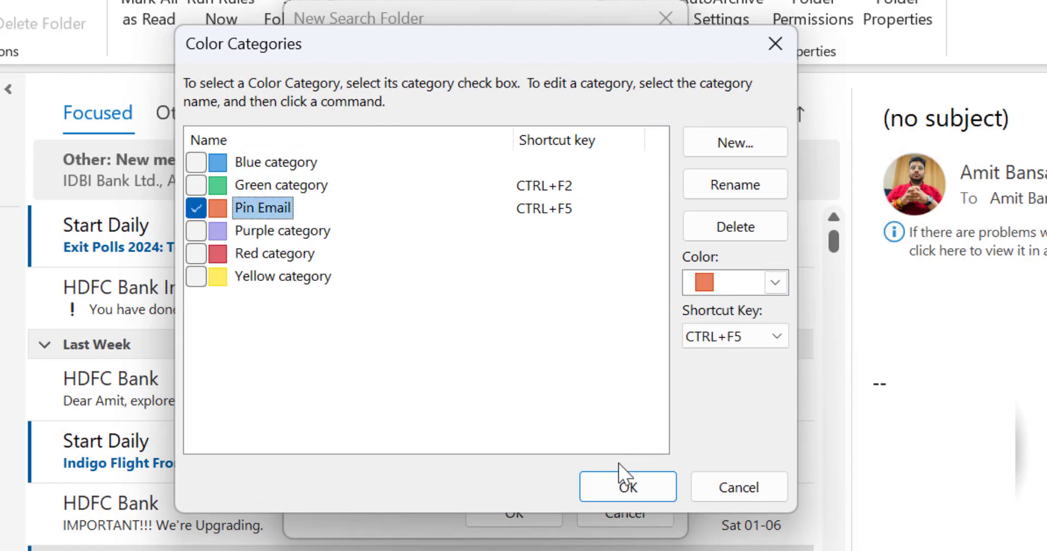
click(624, 484)
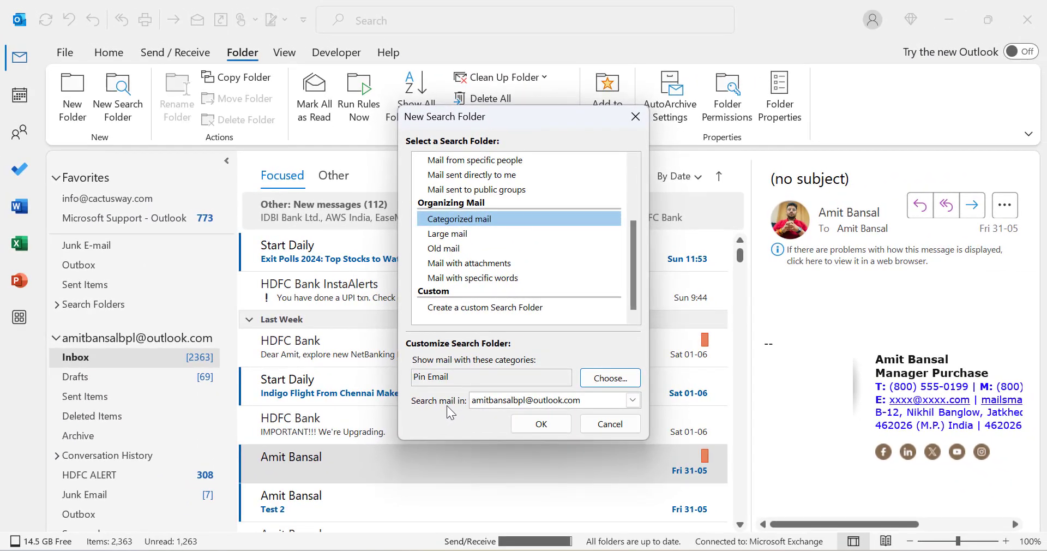
Step: Create the Pin Email search folder and scroll through its two messages
click(539, 424)
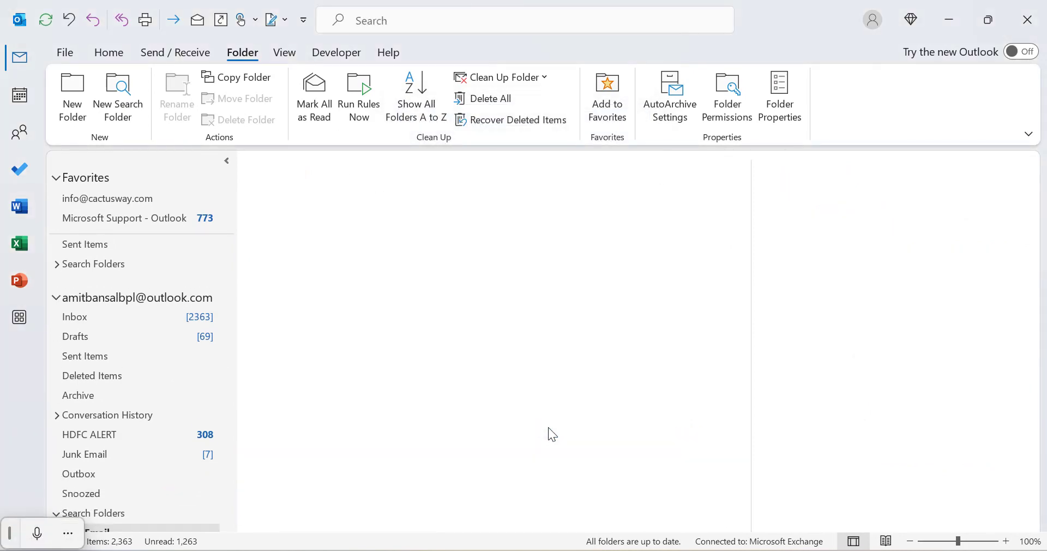
scroll(205, 368, down, 5)
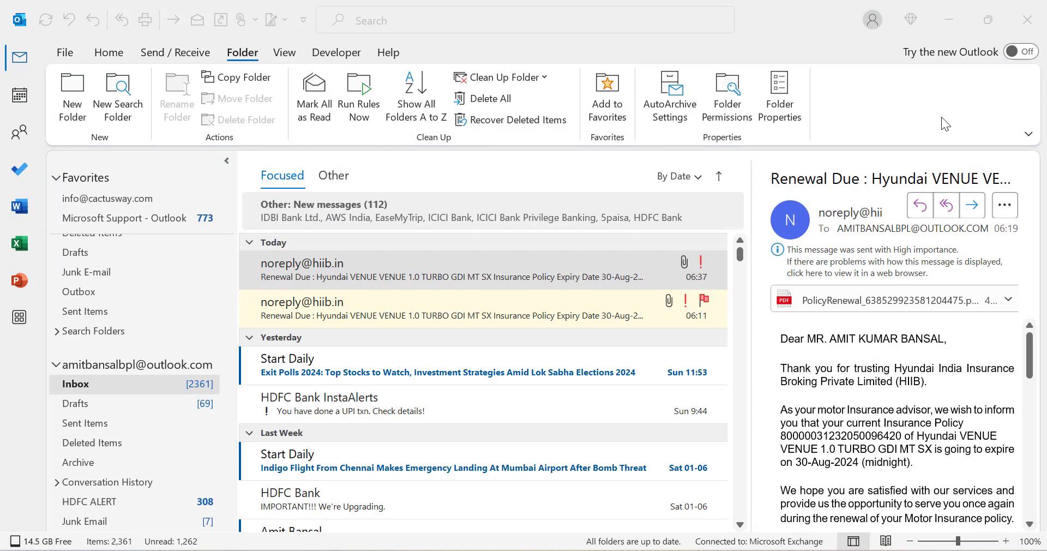
Step: Give the selected Hyundai renewal email a No Date follow-up flag from Home > Tags
key(super+h)
click(111, 56)
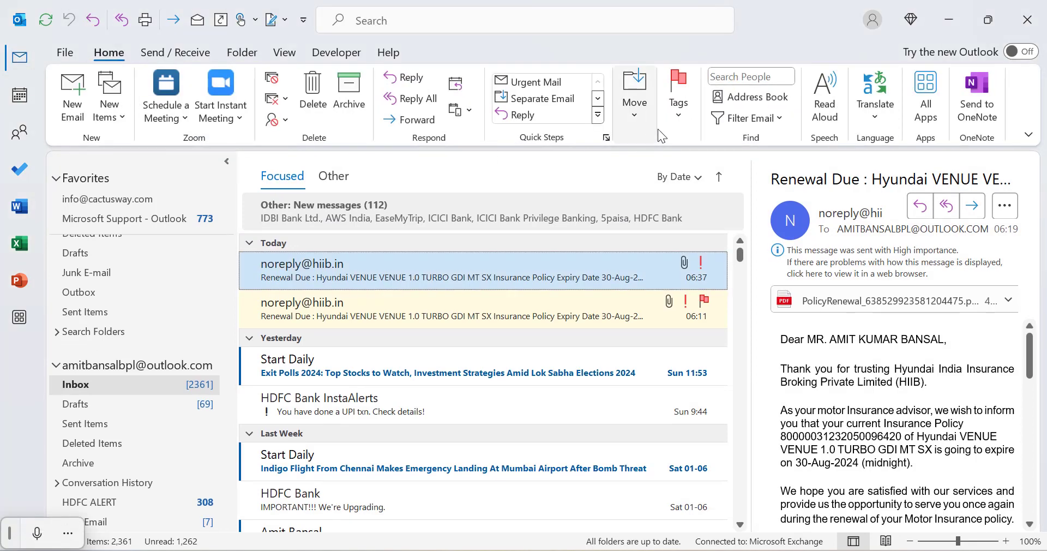
click(680, 121)
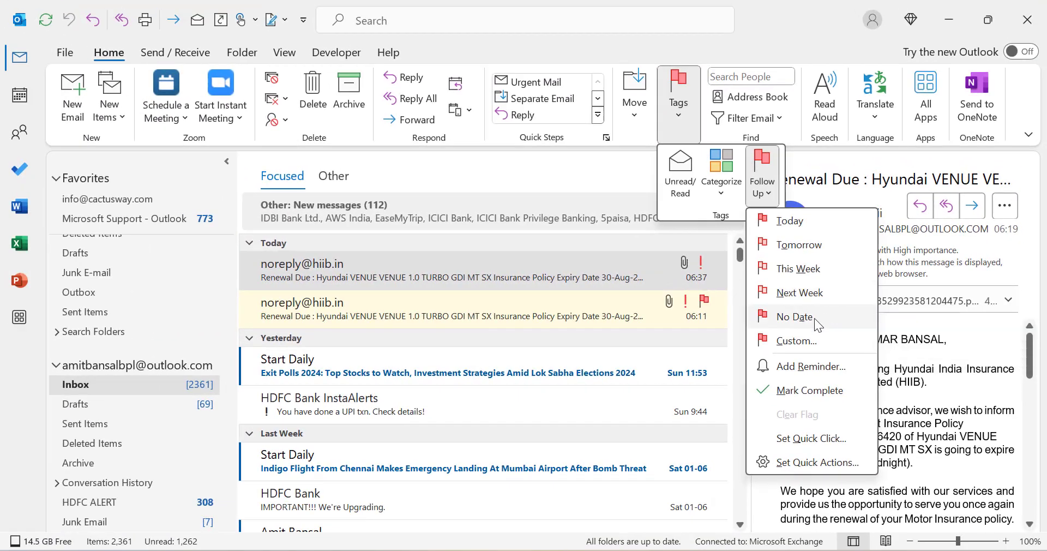
click(813, 318)
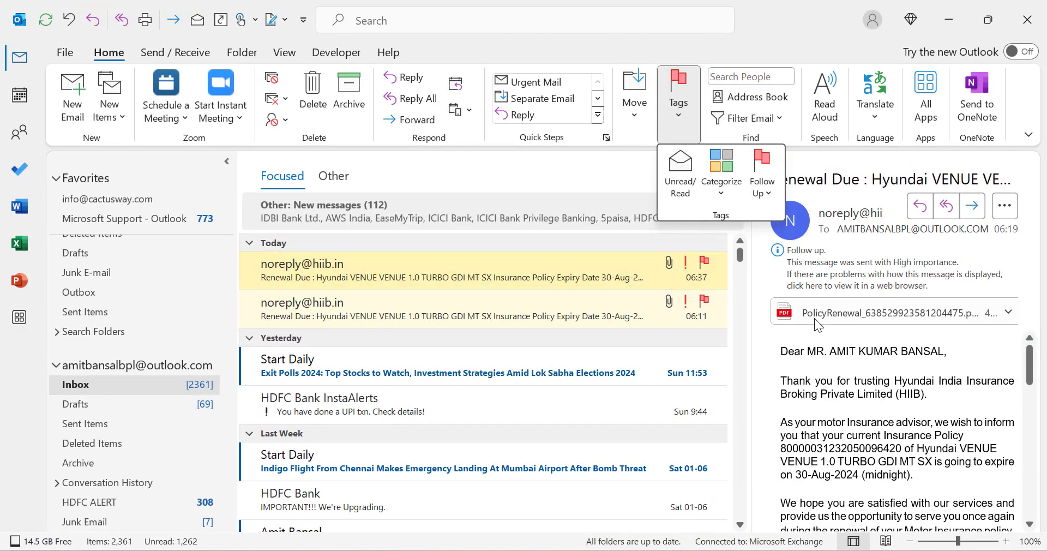
scroll(554, 366, down, 10)
scroll(554, 366, down, 5)
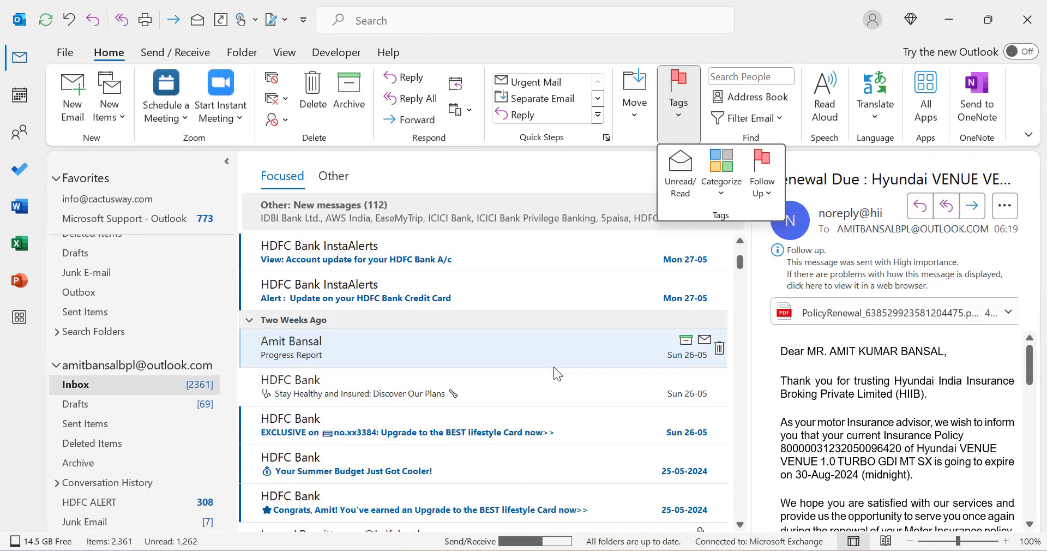
scroll(554, 366, down, 3)
scroll(436, 340, down, 3)
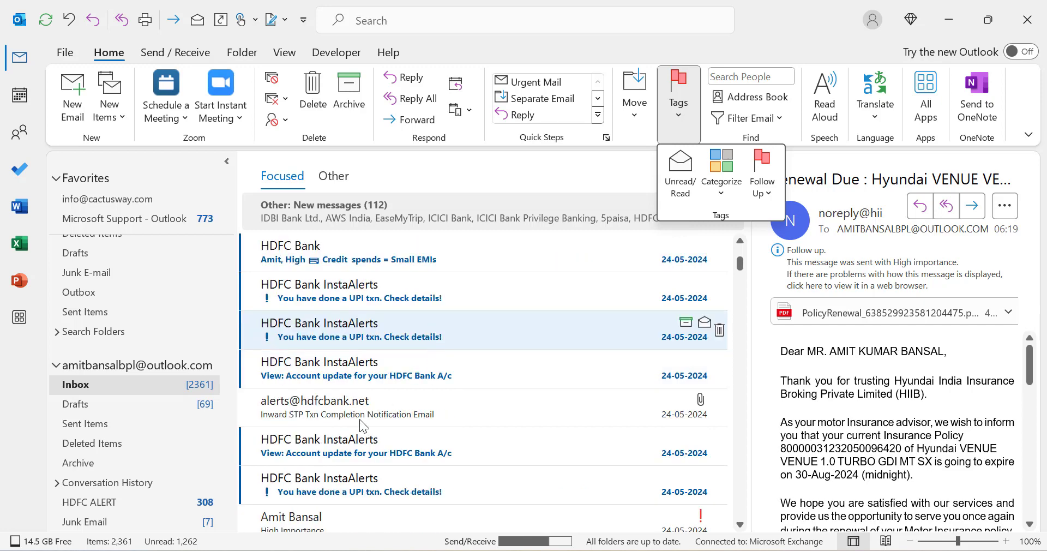
mouse_move(458, 407)
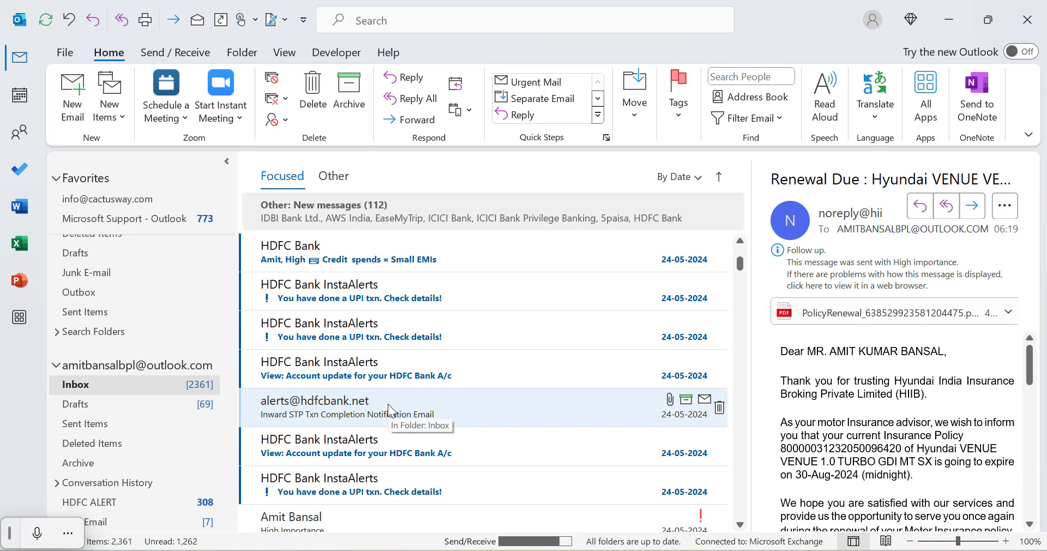
right_click(388, 403)
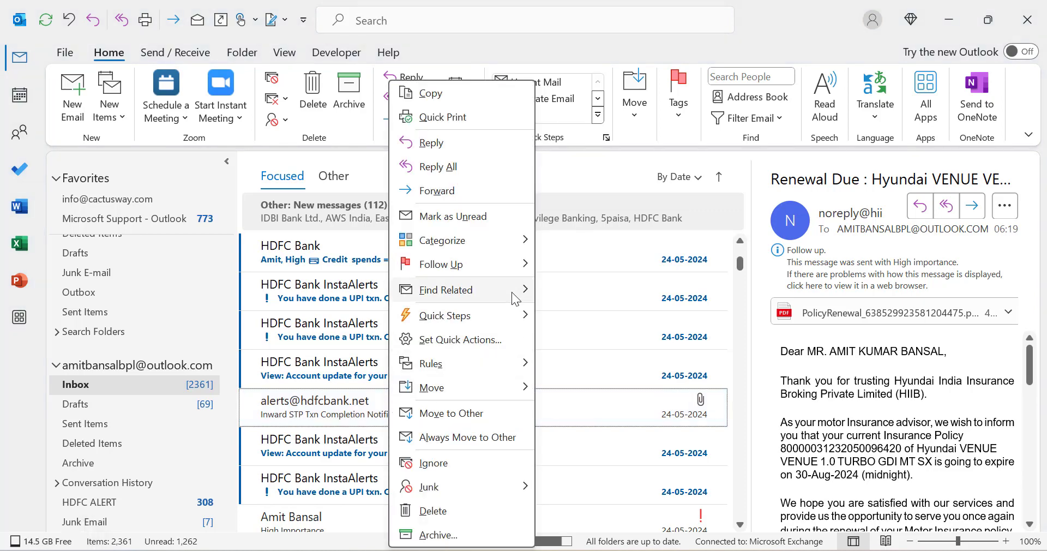
mouse_move(441, 264)
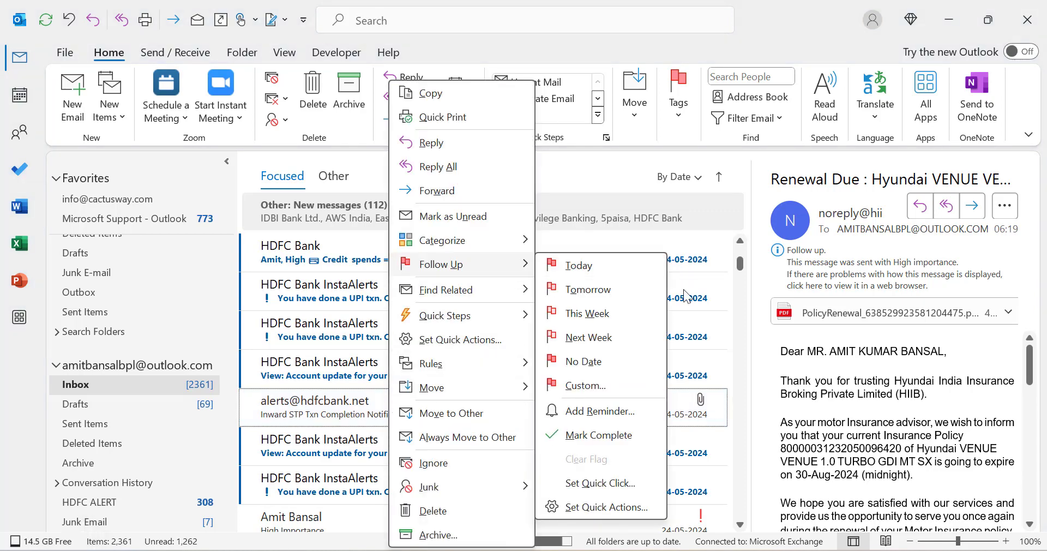
click(613, 359)
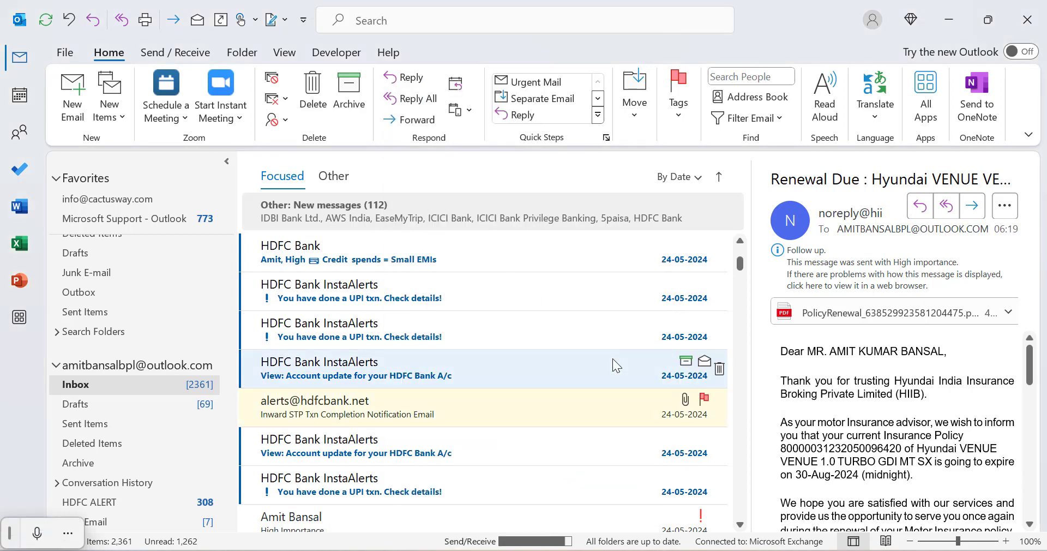
scroll(614, 380, up, 3)
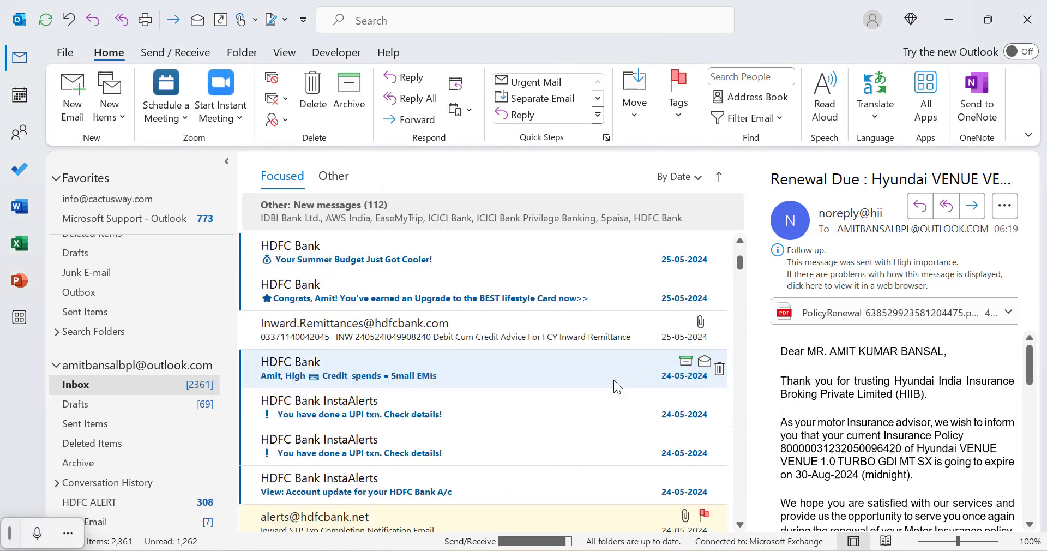
scroll(614, 379, up, 3)
scroll(614, 378, up, 3)
scroll(614, 378, up, 3)
scroll(614, 378, up, 5)
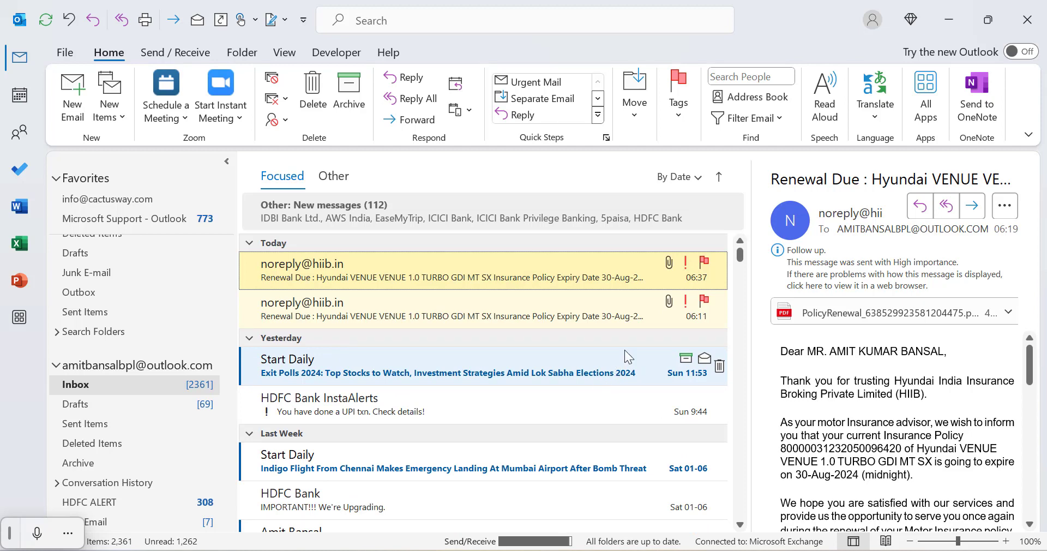
Step: Arrange the inbox by Flag Status and reverse the sort so the three flagged items lead
click(697, 175)
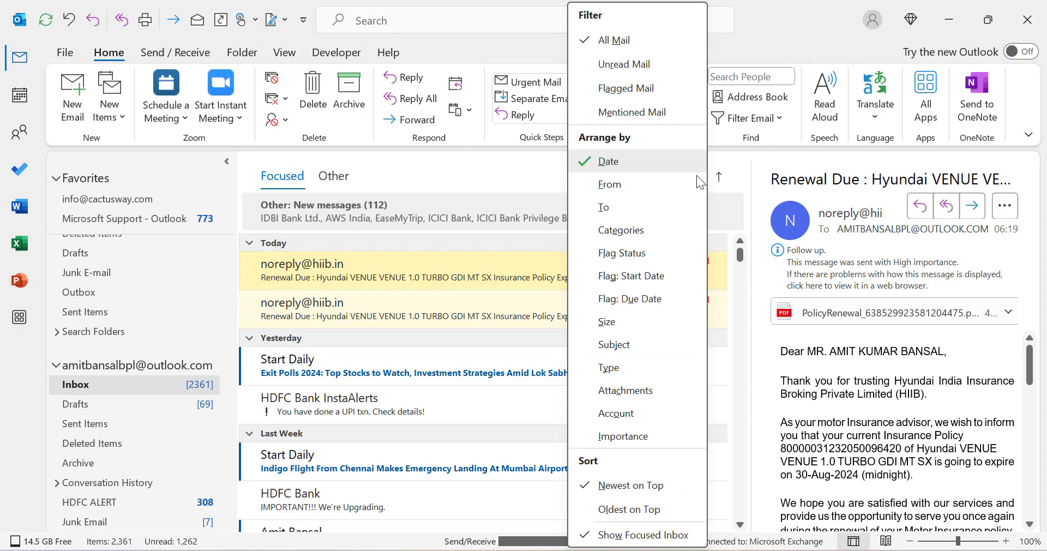
click(668, 254)
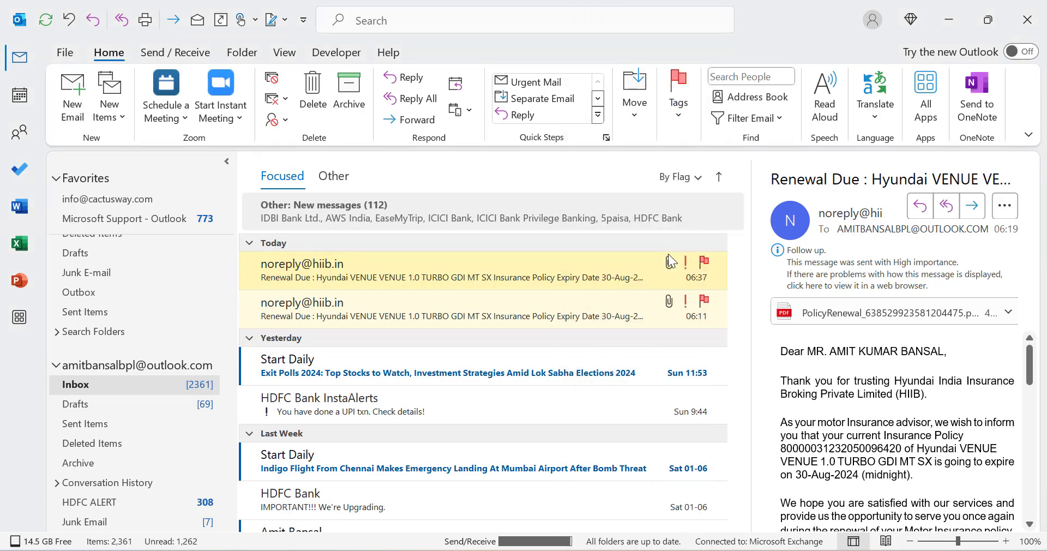
click(719, 178)
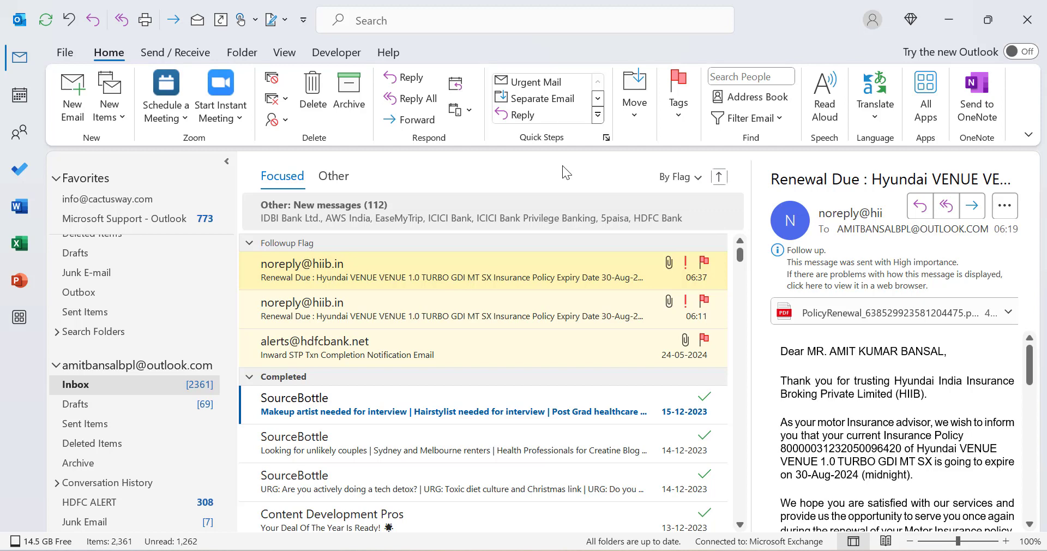
Step: Check that the three flagged emails appear in the To Do Flagged email list
click(18, 173)
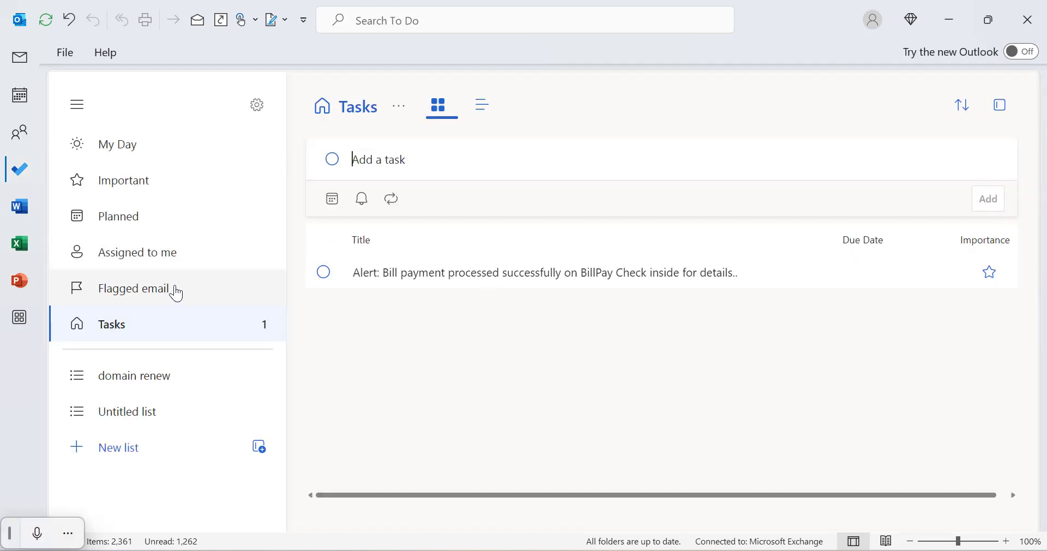
click(177, 294)
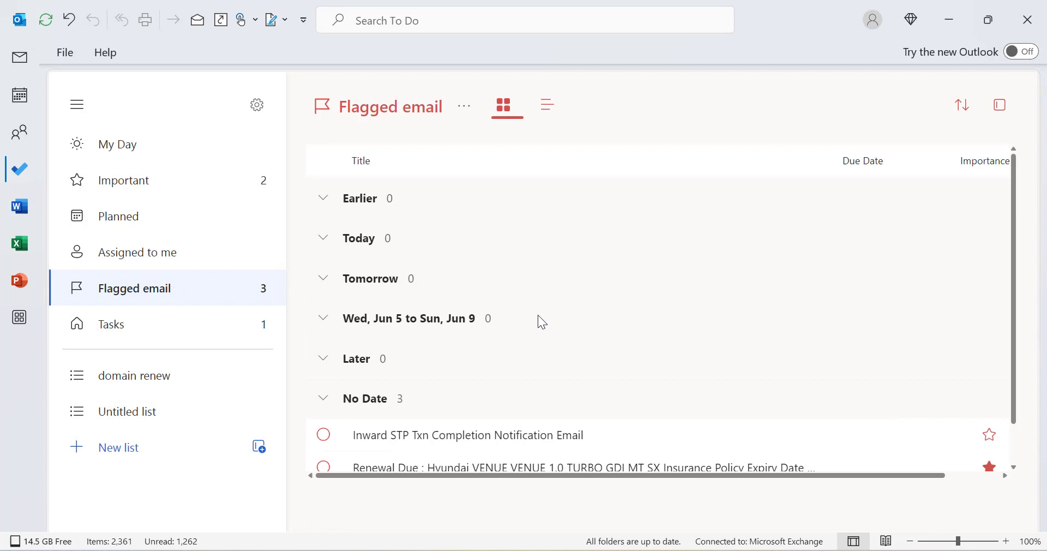
scroll(550, 295, down, 1)
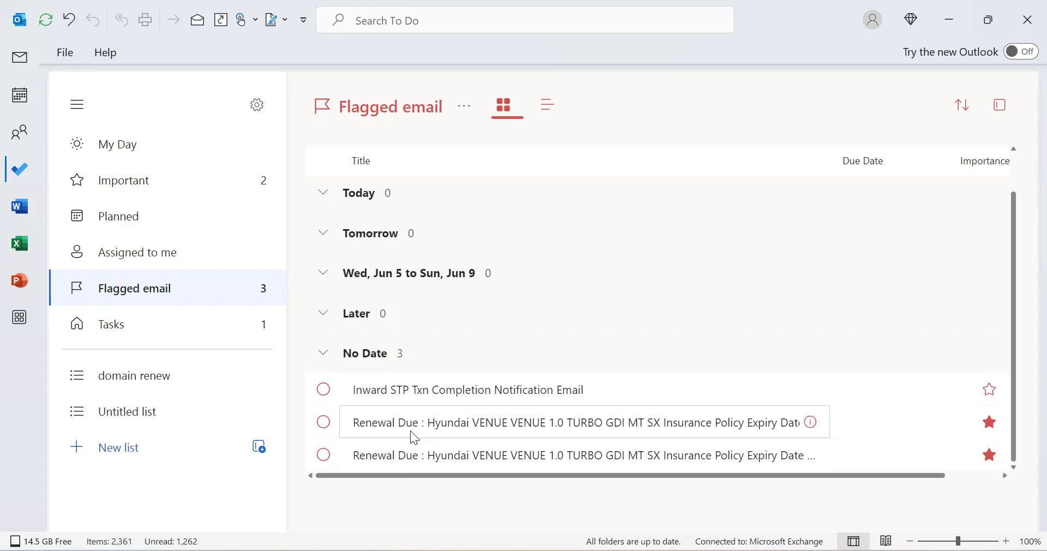
Step: Back in Mail, arrange the inbox messages by Date again
click(20, 57)
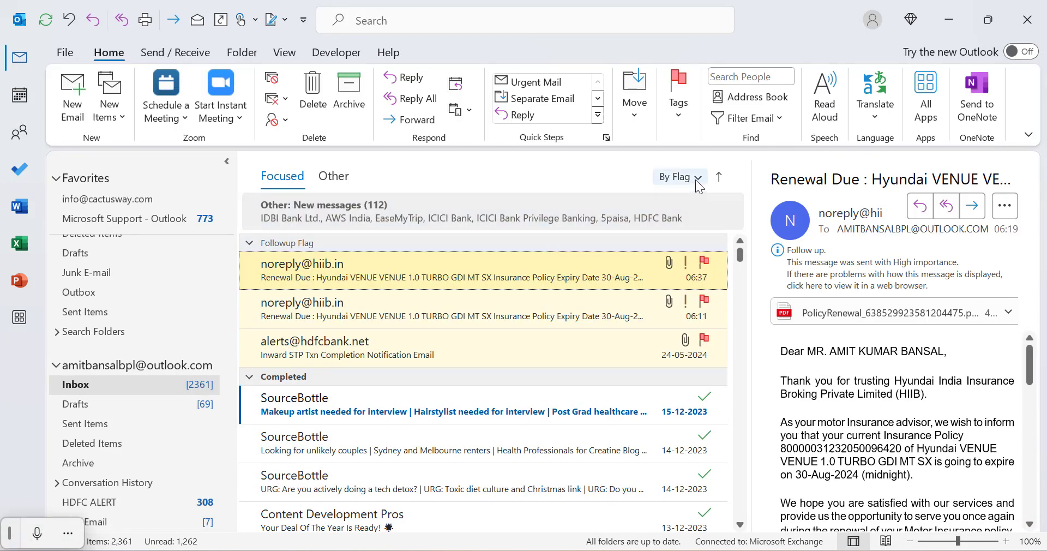
click(695, 178)
click(654, 161)
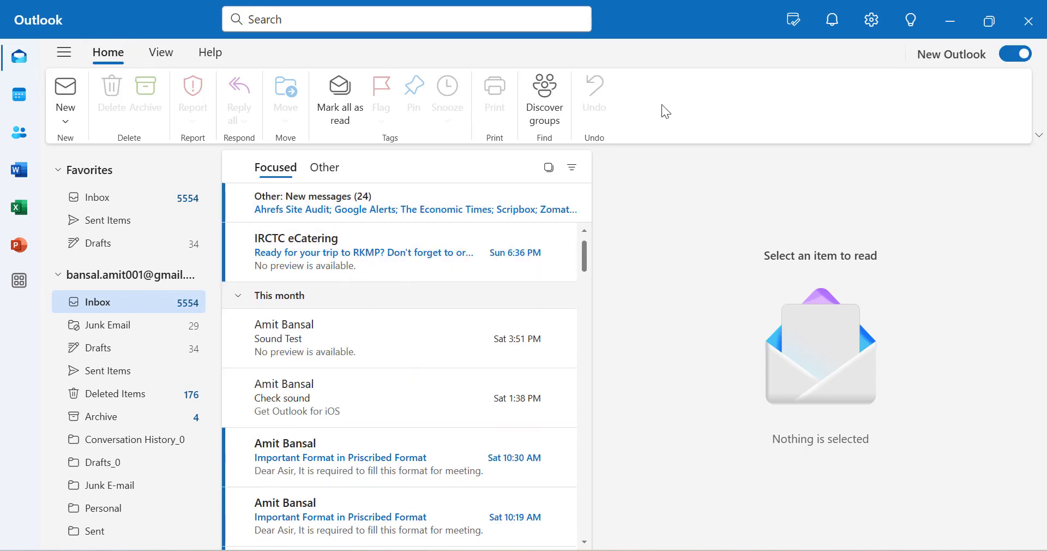
mouse_move(385, 337)
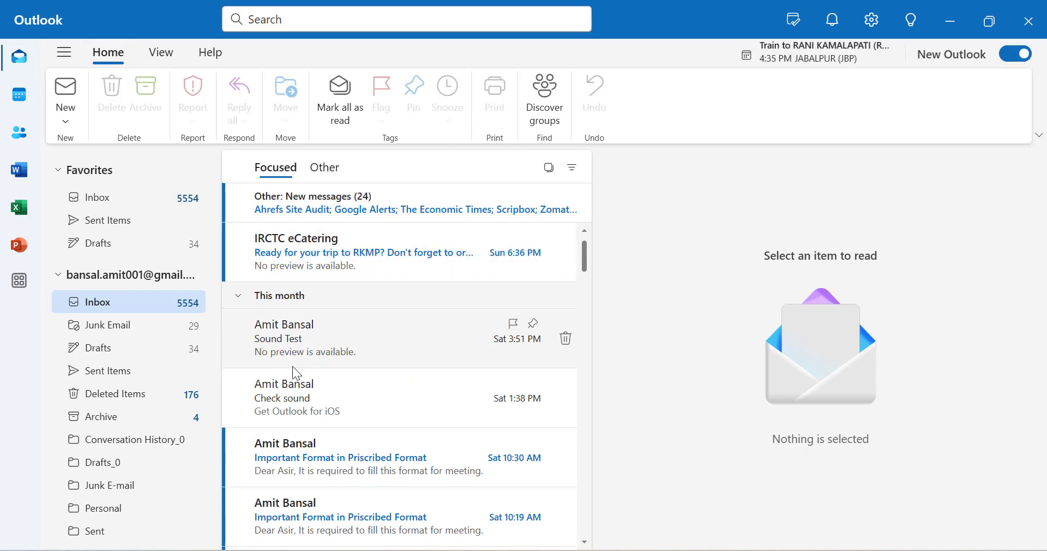
Step: Pin the Sound Test email to the inbox top, then scroll down to open the YouTube appeal email
click(306, 343)
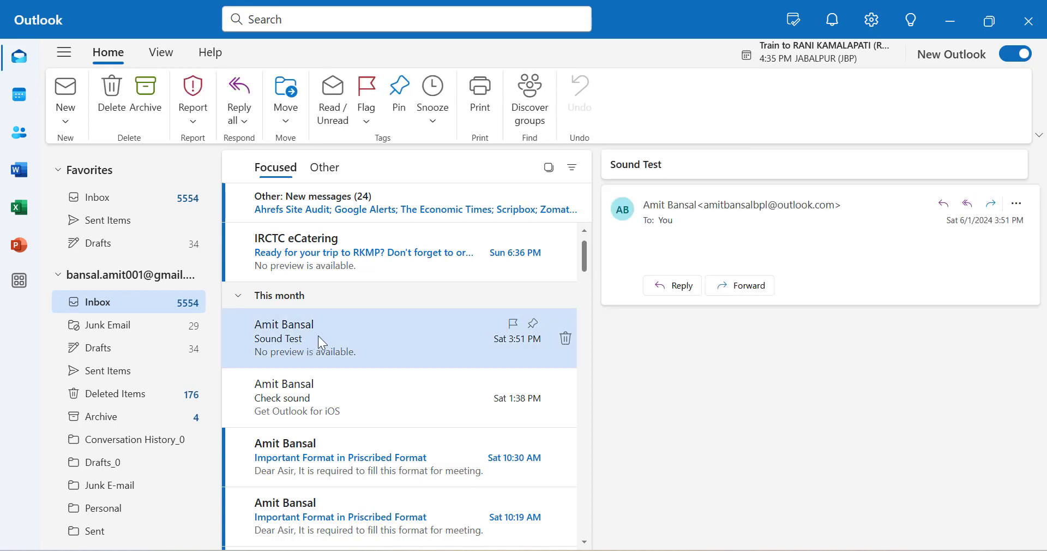
click(402, 103)
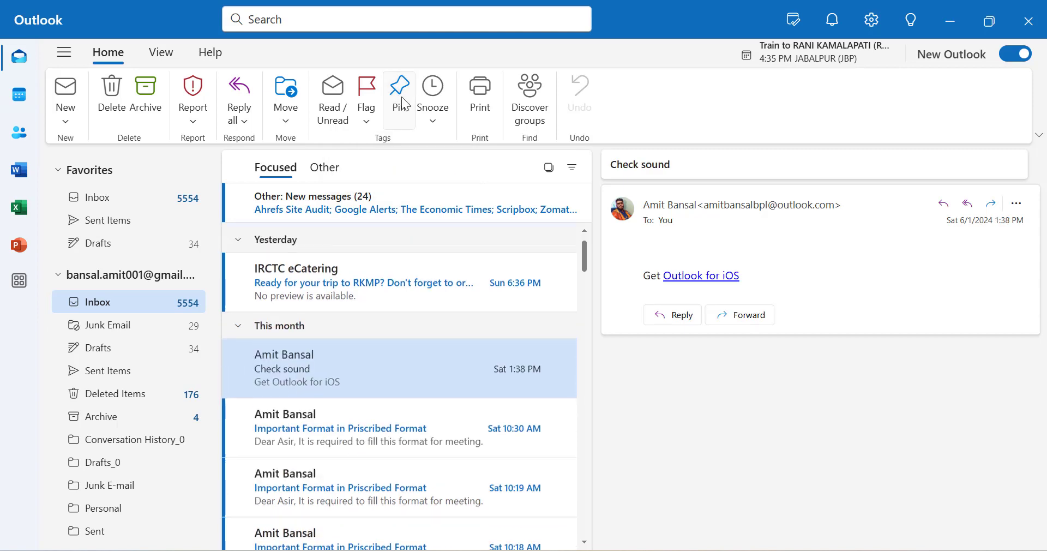
mouse_move(399, 244)
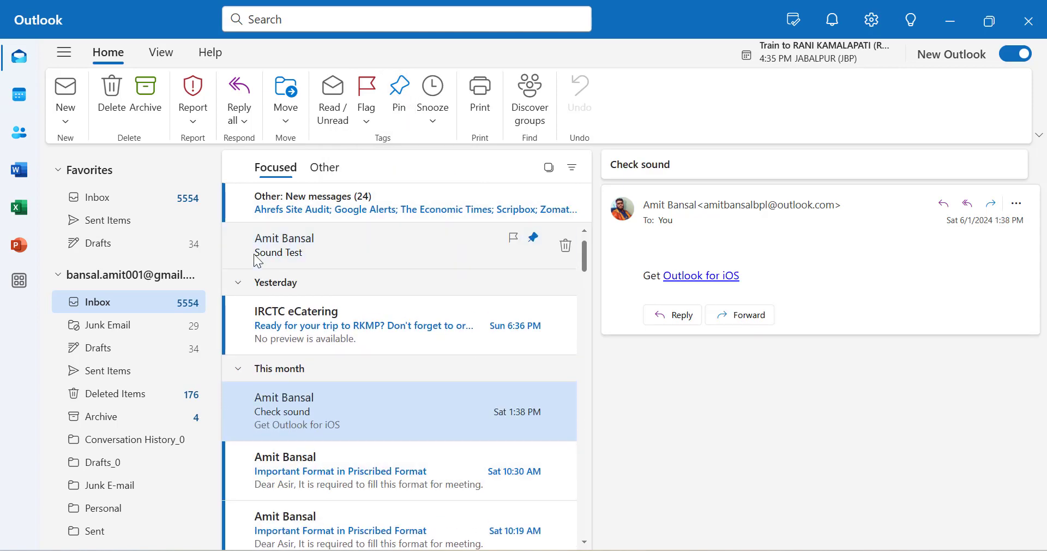
click(380, 328)
scroll(377, 390, down, 5)
scroll(378, 390, down, 5)
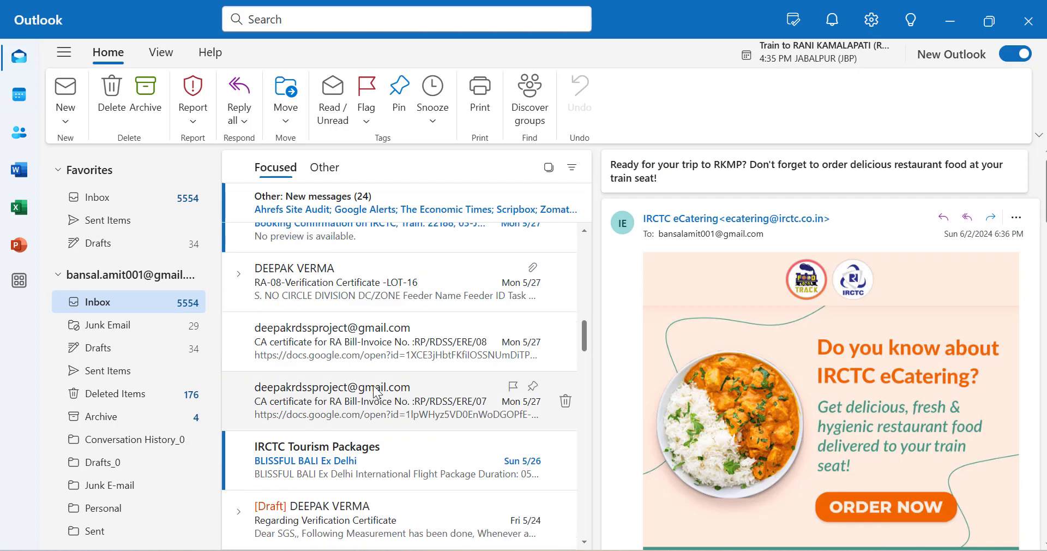
scroll(376, 373, down, 2)
scroll(366, 365, down, 4)
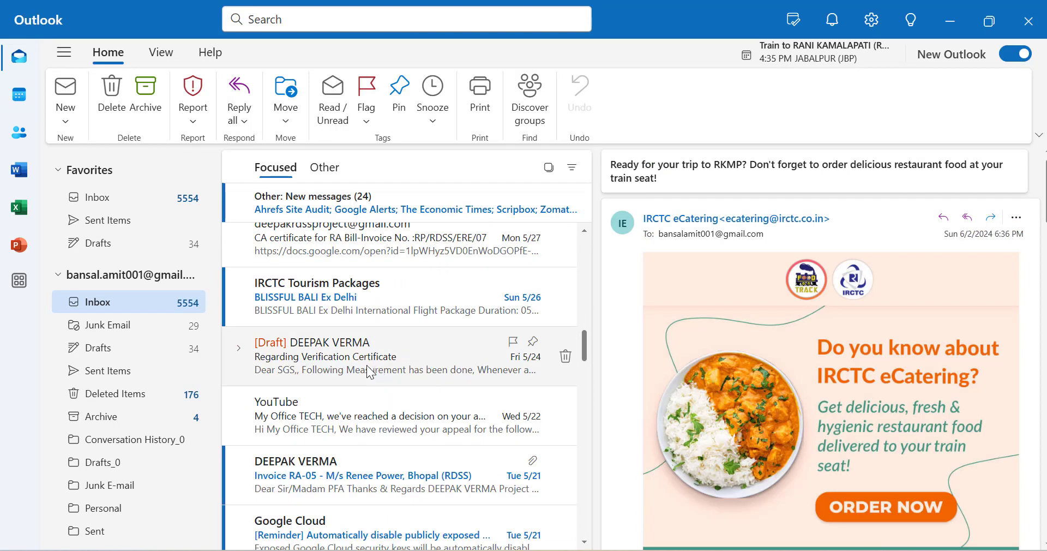
click(345, 421)
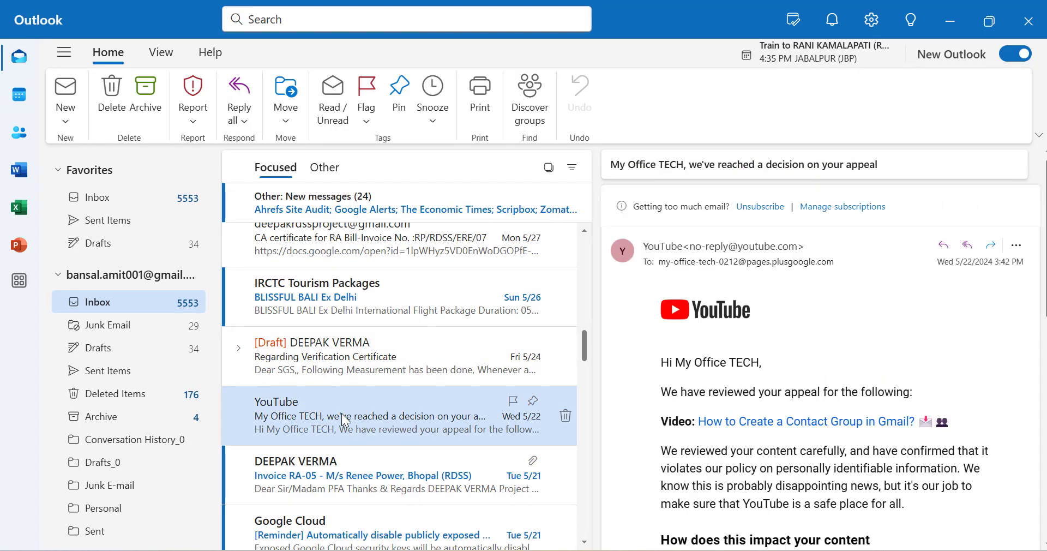
Step: Pin the YouTube appeal email to the top of the inbox from its right-click menu
right_click(346, 421)
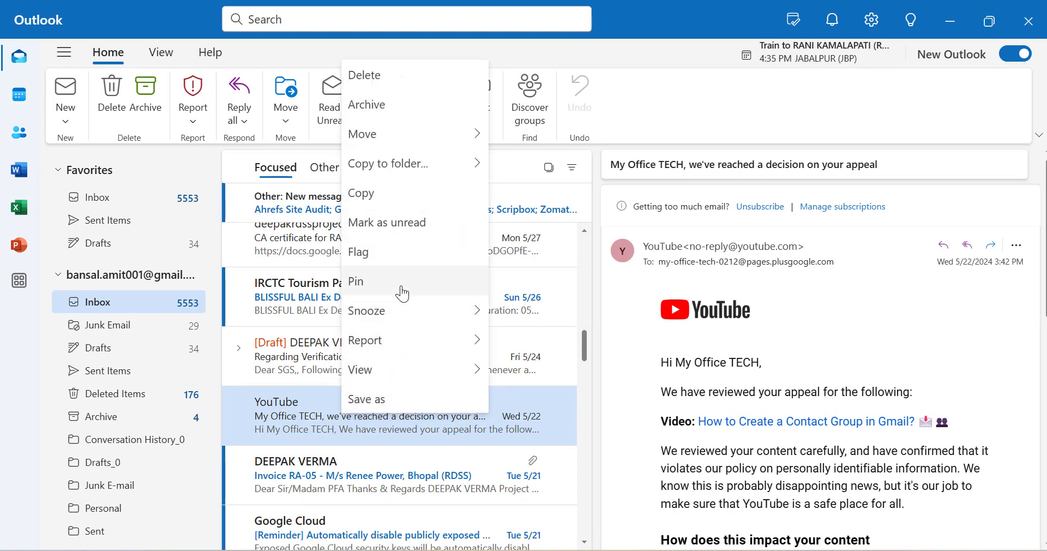
click(403, 293)
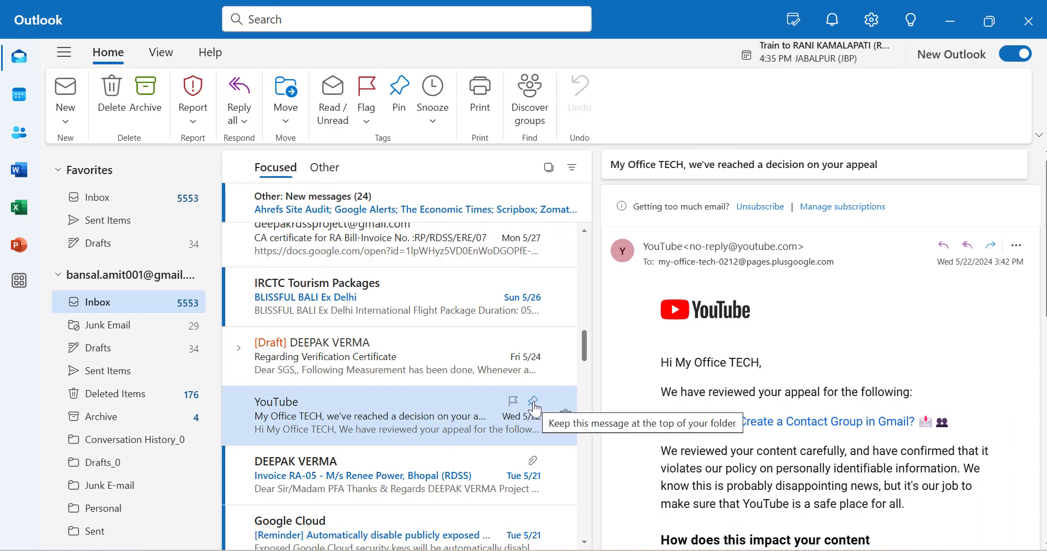
click(534, 402)
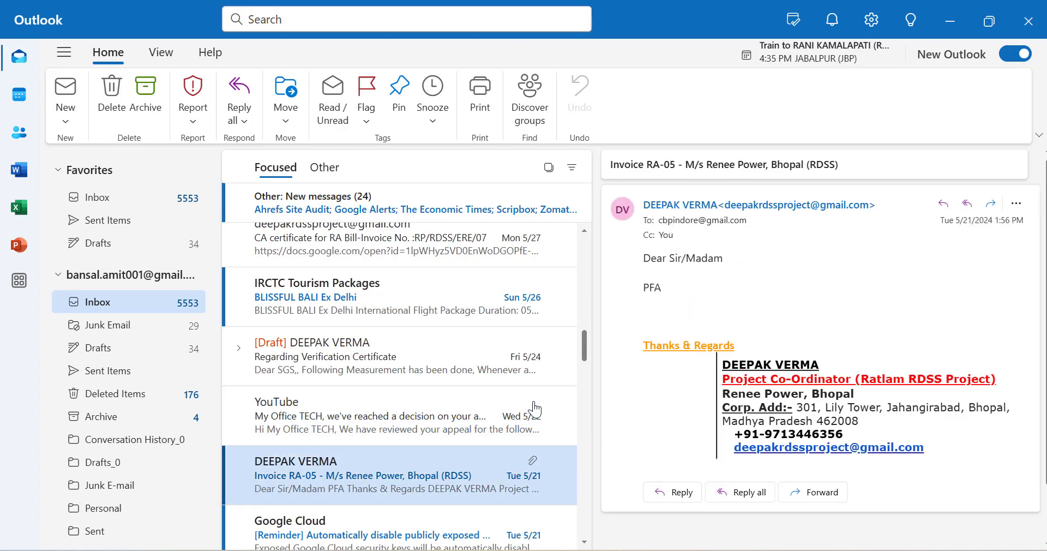
Step: Scroll back up and unpin the YouTube appeal email so it leaves the top
scroll(456, 417, up, 5)
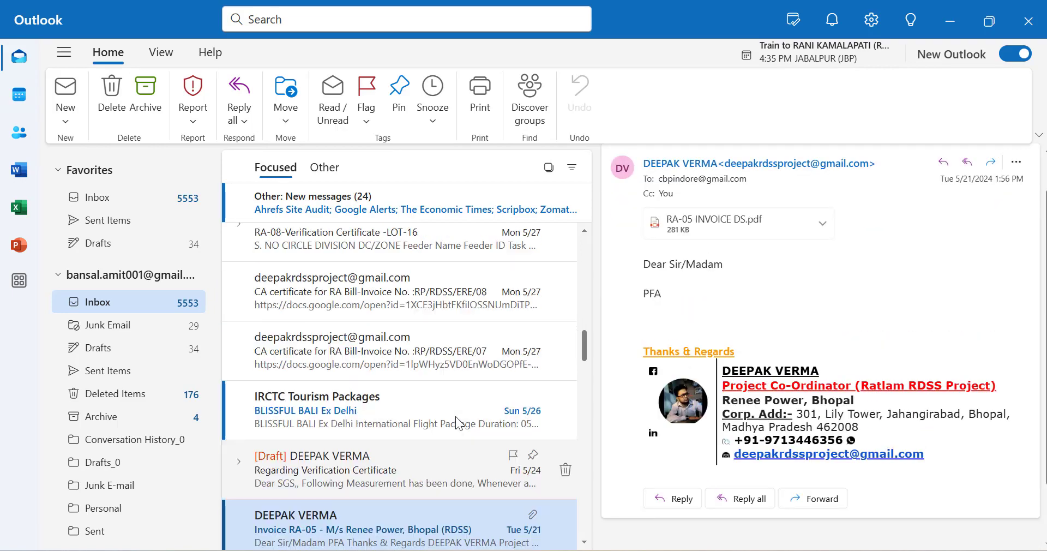
scroll(455, 417, up, 3)
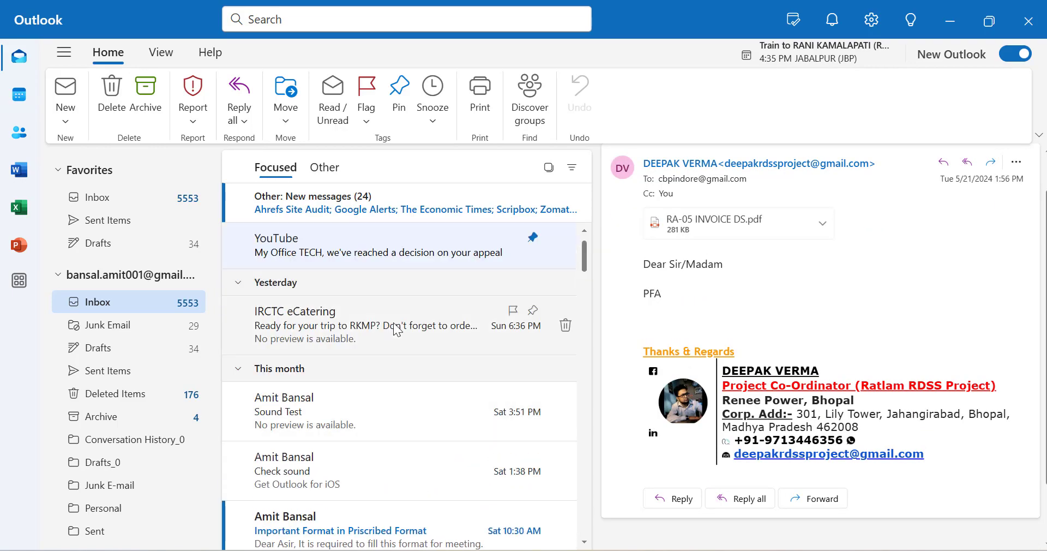
mouse_move(392, 244)
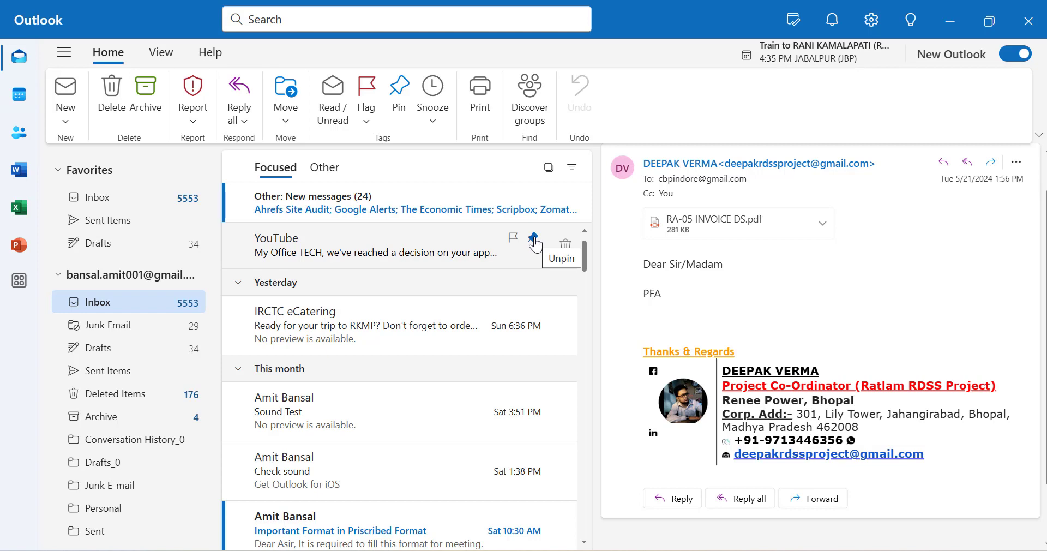
click(534, 240)
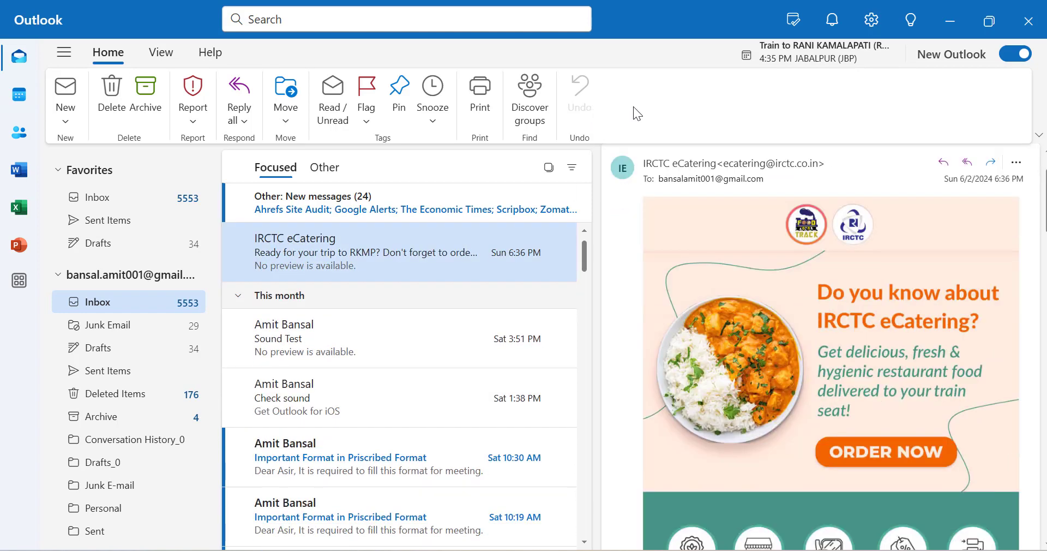